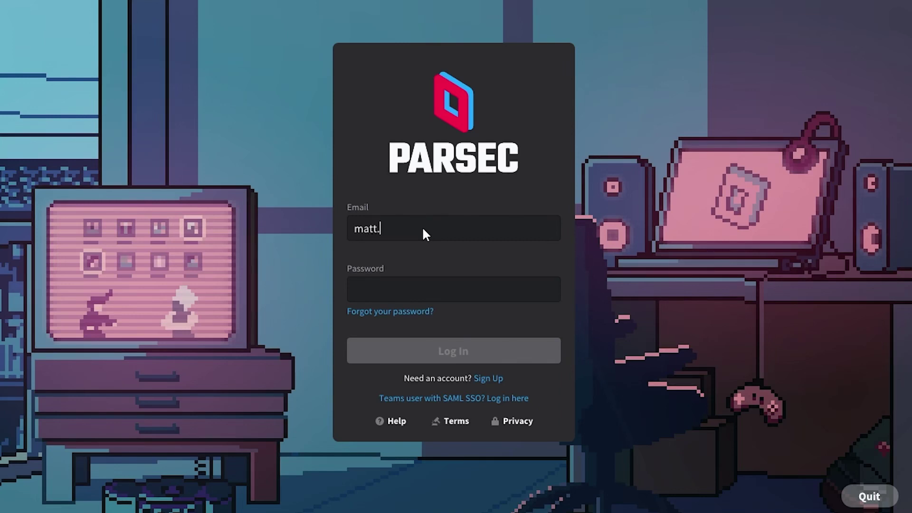
Step: Log in to Parsec with the account's email address and password
key("Tab")
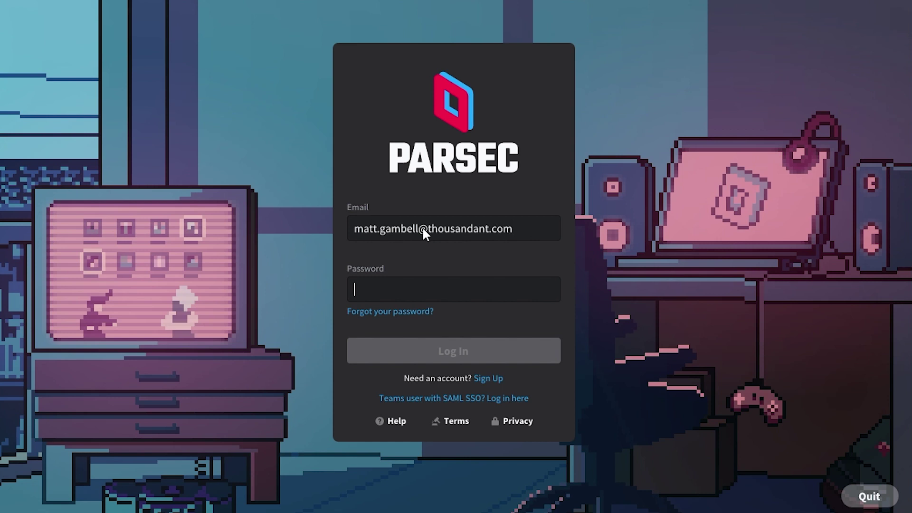
key("ctrl+v")
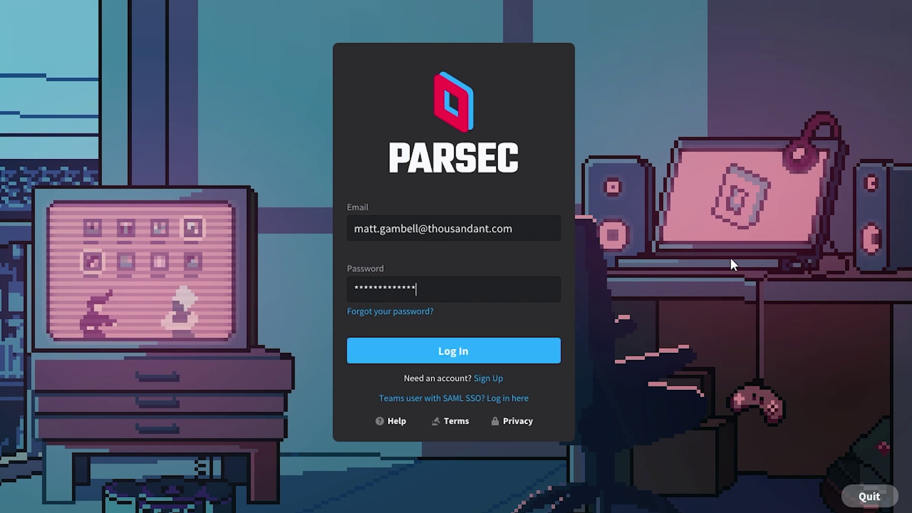
left_click(466, 349)
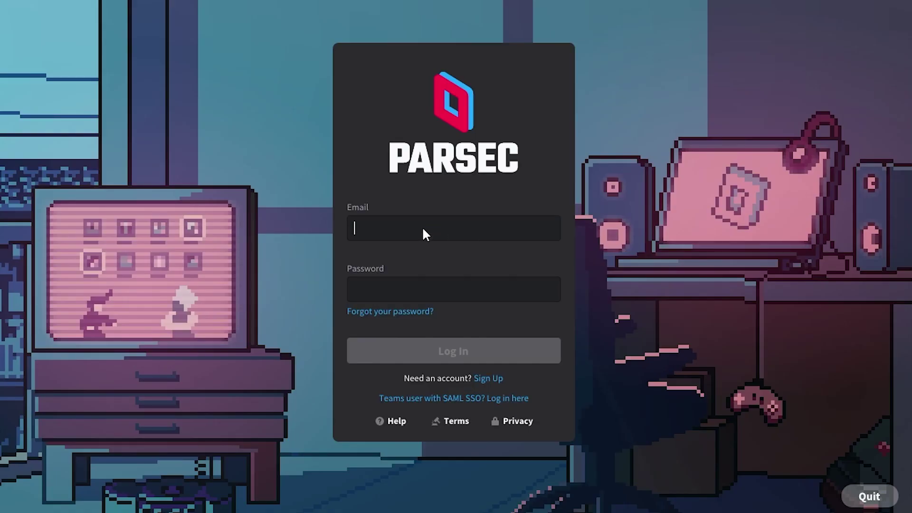
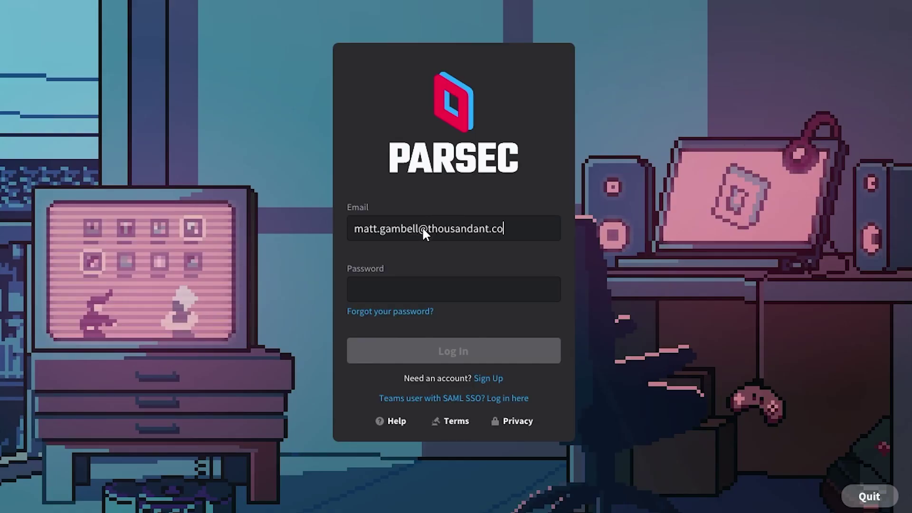
Step: Log back in with the account email and password, then connect to the office computer
key("Tab")
key("ctrl+v")
key("Return")
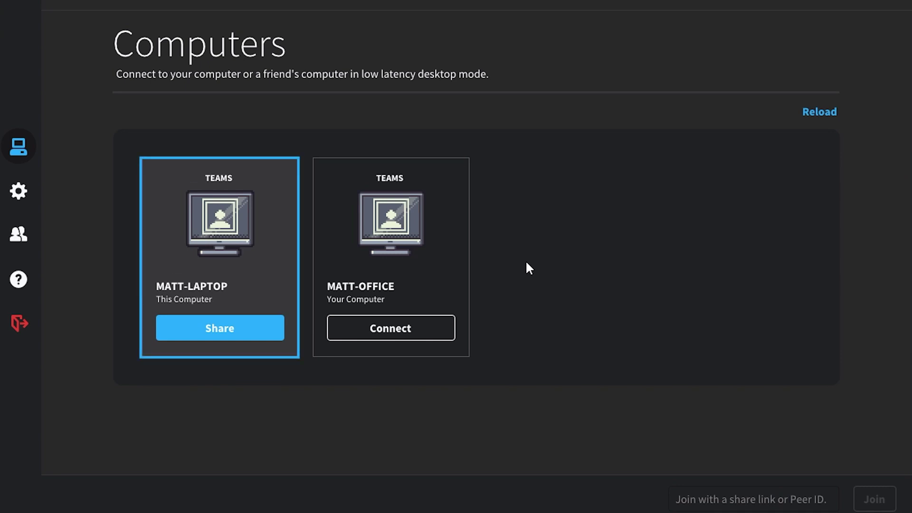
key("Right")
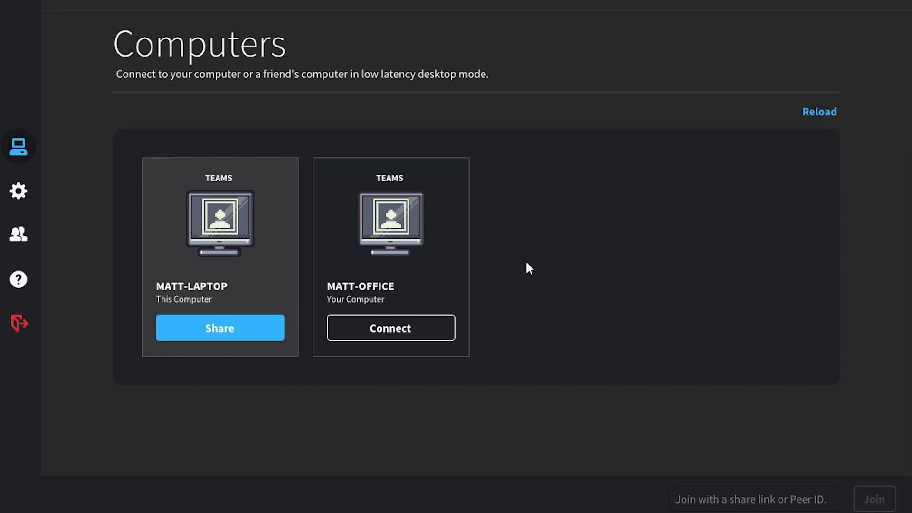
left_click(400, 328)
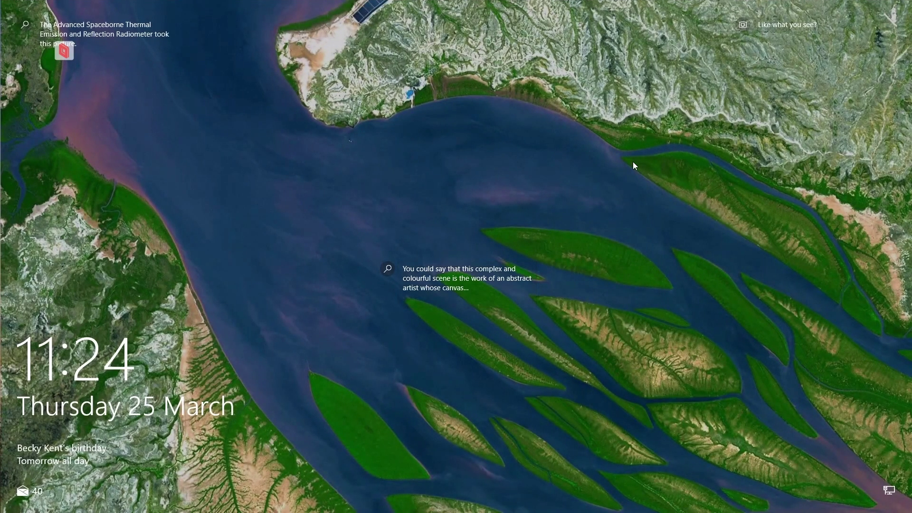
Step: Dismiss the remote lock screen and unlock the office computer with its PIN
left_click(699, 222)
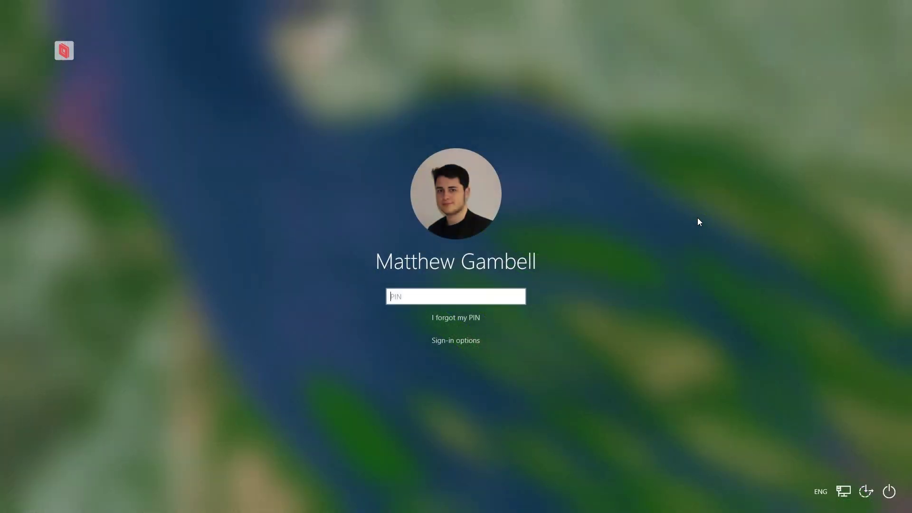
type("•••••")
key("Return")
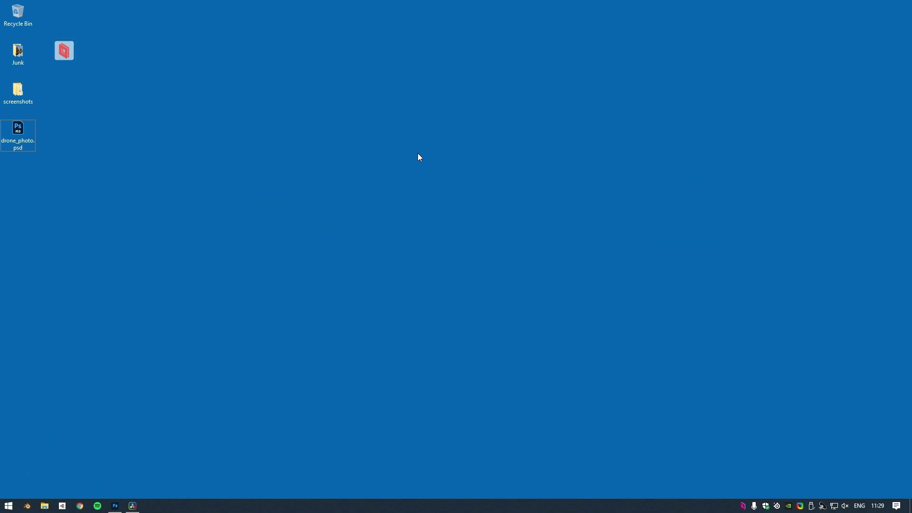
Step: Open the Parsec session options menu over the remote desktop, then close it
left_click(61, 55)
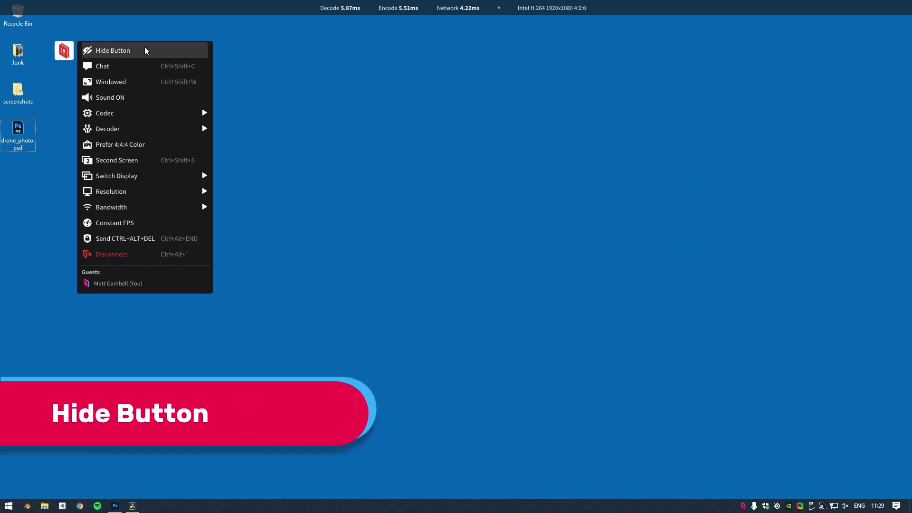
left_click(62, 55)
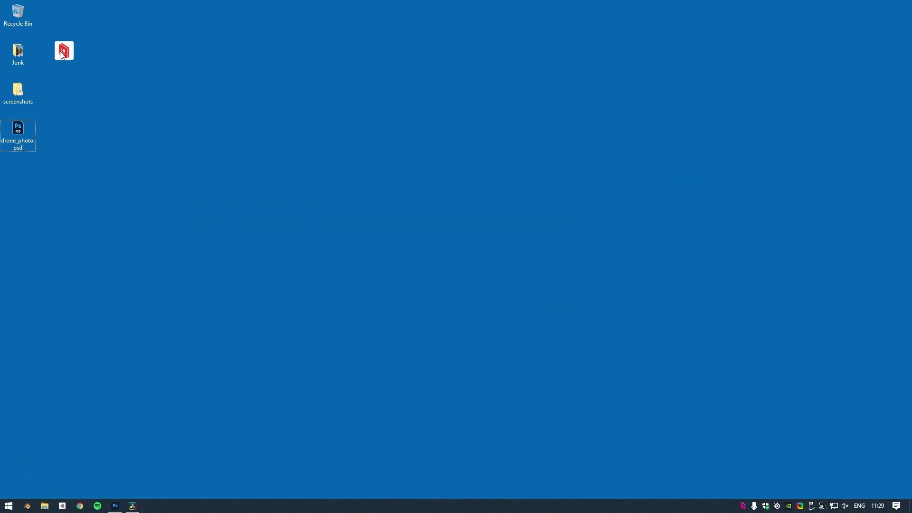
Step: Send 'Hey everyone! How's it going?' in session chat, then type 'Wow, I really like this image'
left_click(61, 53)
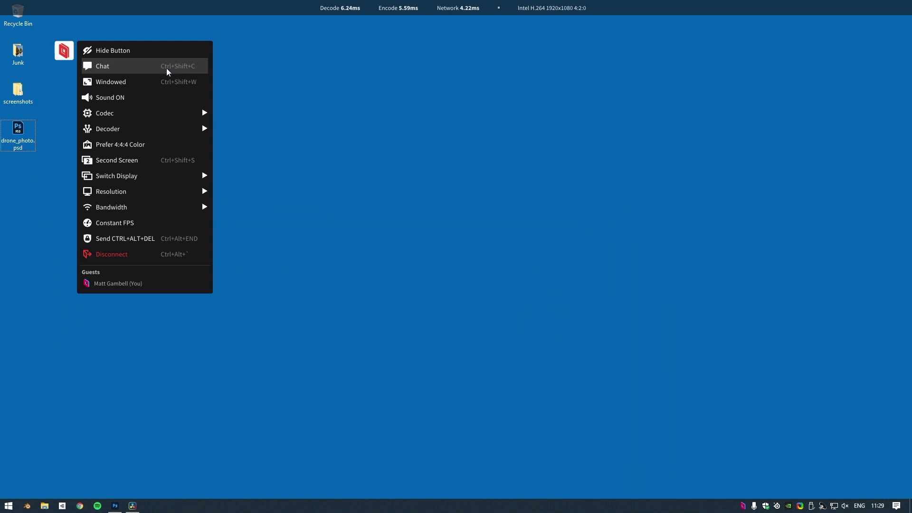
left_click(166, 67)
type("Hey")
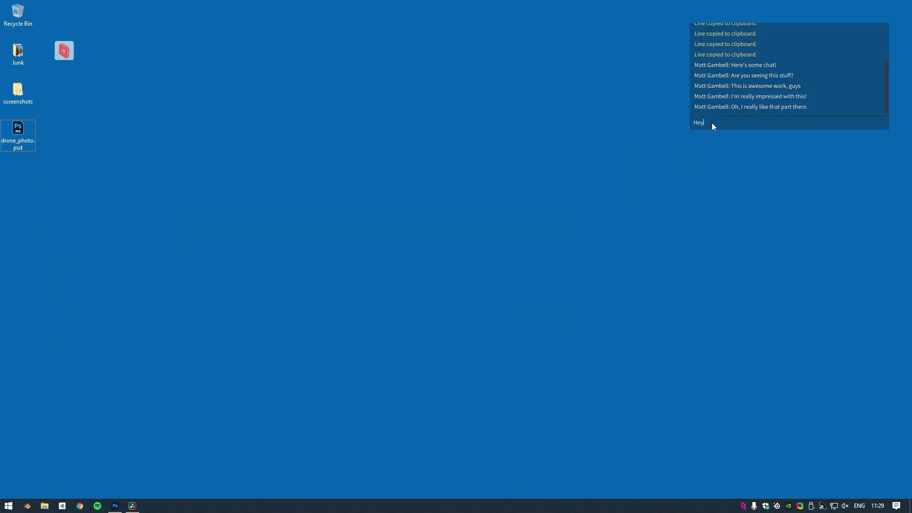
type(" everyone! How's it going?")
left_click(64, 51)
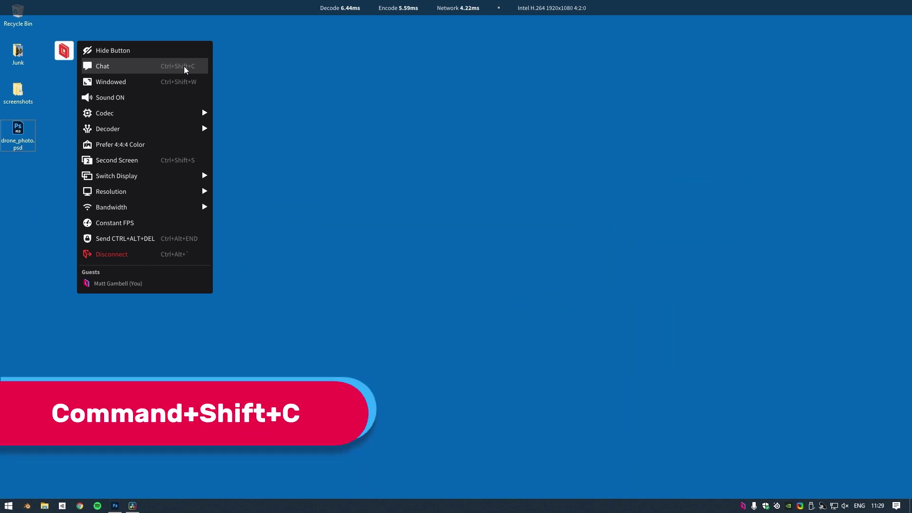
type("Wow, I r")
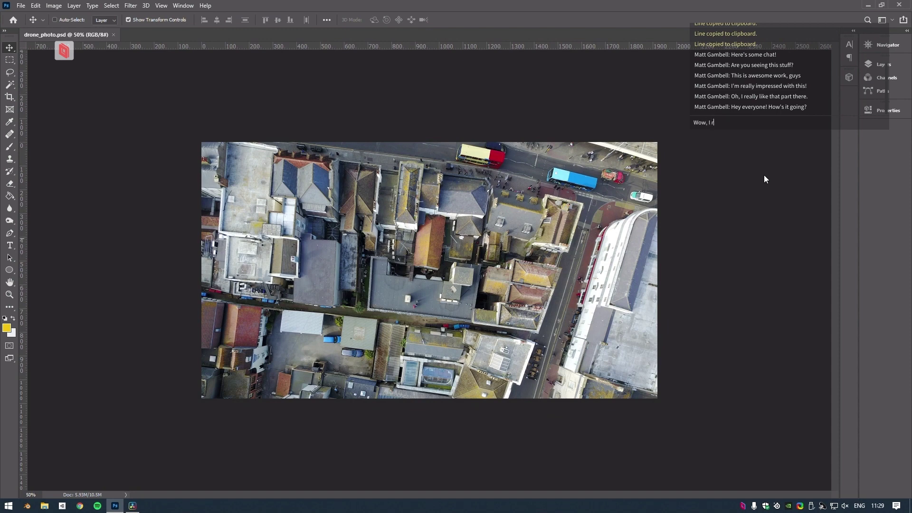
type("eally like this image")
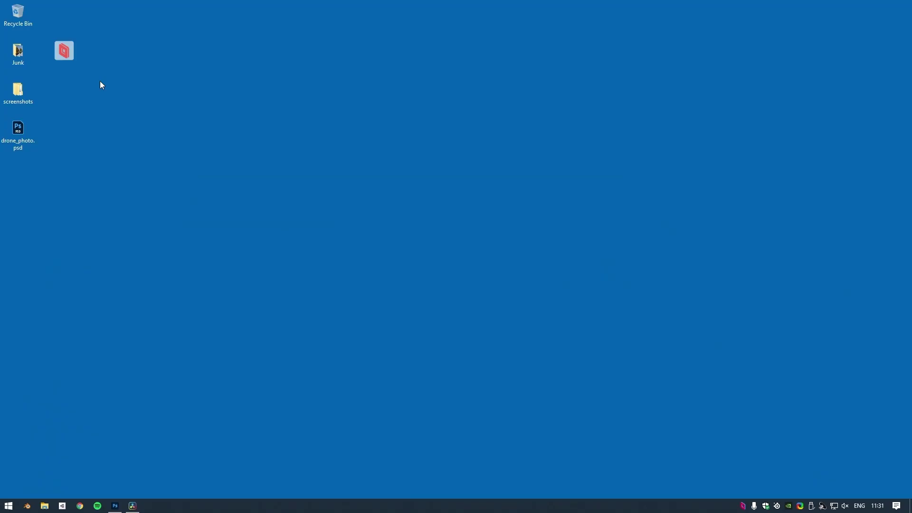
Step: Switch the Parsec session from full screen to windowed mode and move it right
left_click(65, 50)
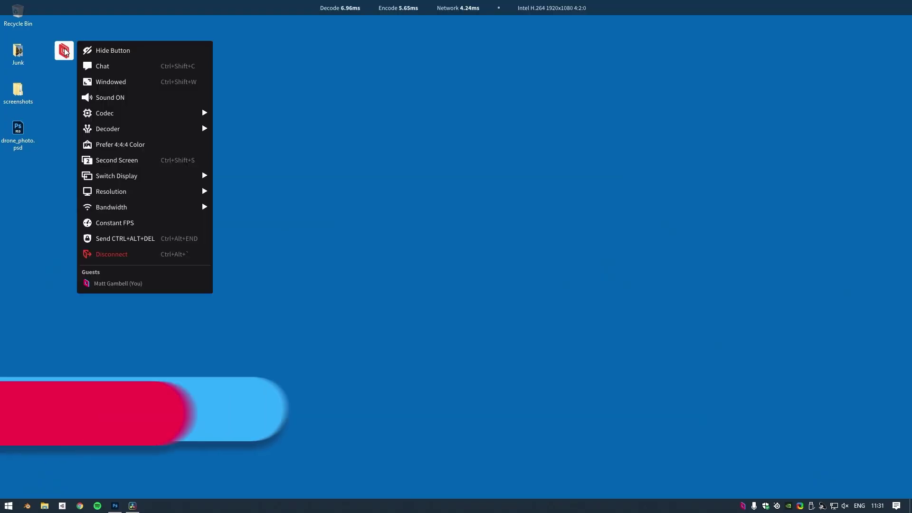
left_click(165, 84)
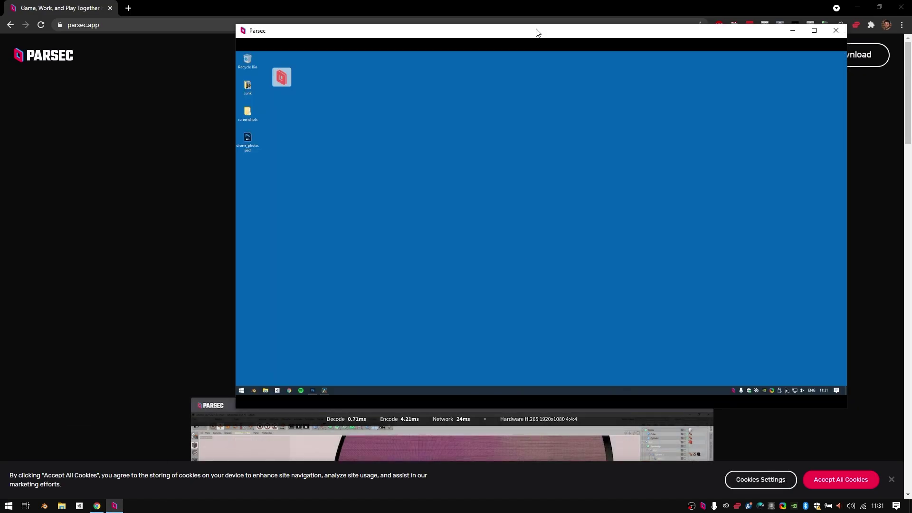
left_click_drag(536, 31, 599, 35)
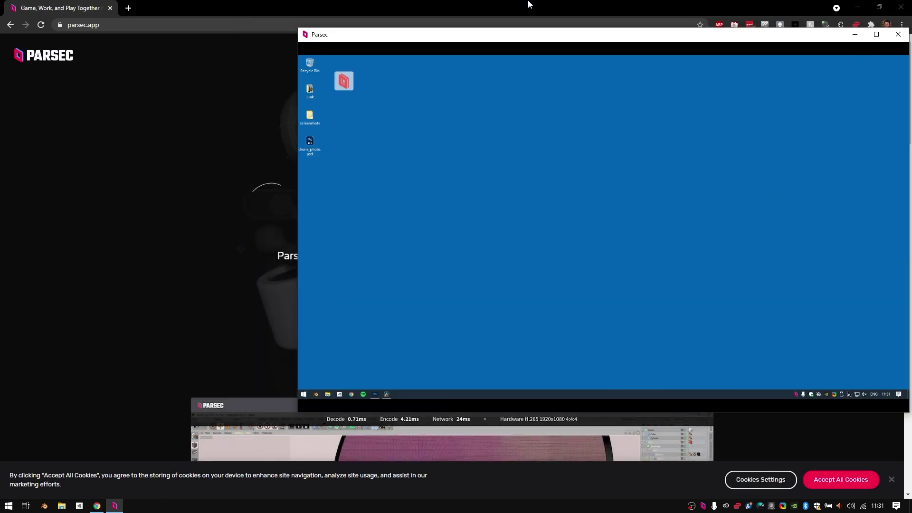
Step: Resize the windows, snapping the session to the right half and Chrome to the left
left_click(529, 4)
scroll(489, 161, "down", 8)
left_click_drag(475, 6, 605, 10)
left_click_drag(899, 152, 498, 151)
left_click_drag(611, 35, 390, 52)
left_click_drag(854, 425, 604, 496)
left_click_drag(454, 47, 909, 71)
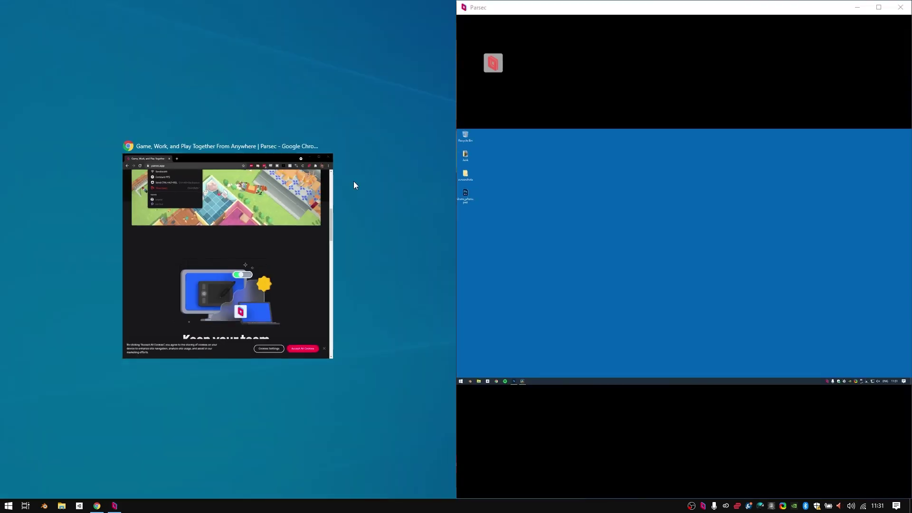
left_click(328, 186)
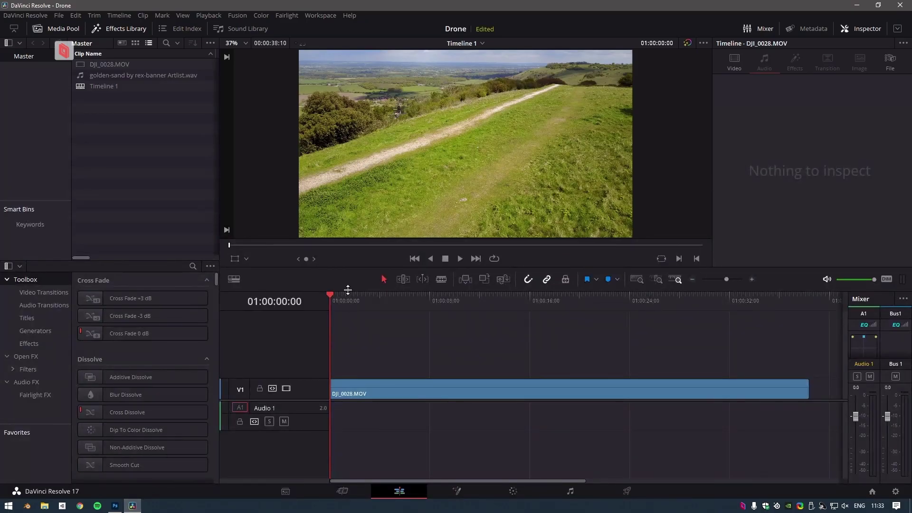
Step: Place golden-sand by rex-banner Artlist.wav on track A1 and play the timeline
left_click_drag(143, 75, 332, 409)
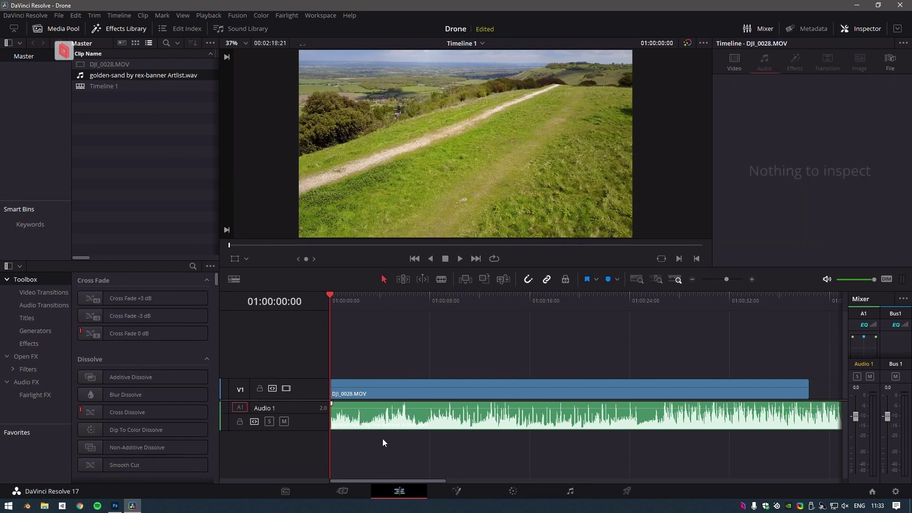
key("space")
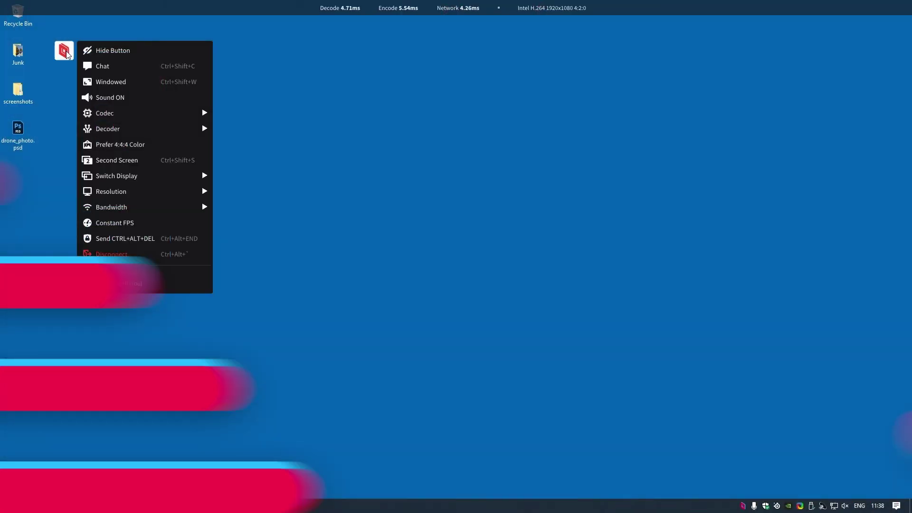
Step: Set the stream codec to Prefer H.265 and the decoder to NVIDIA
mouse_move(191, 114)
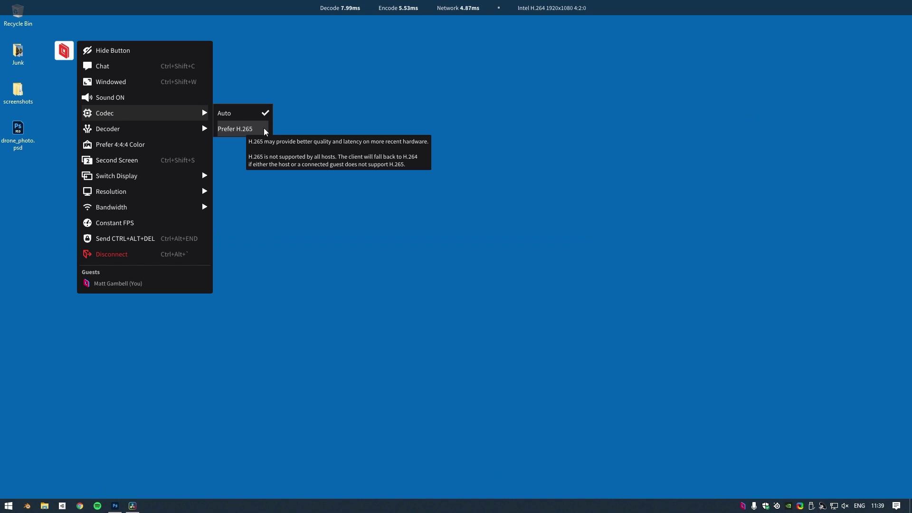
left_click(265, 129)
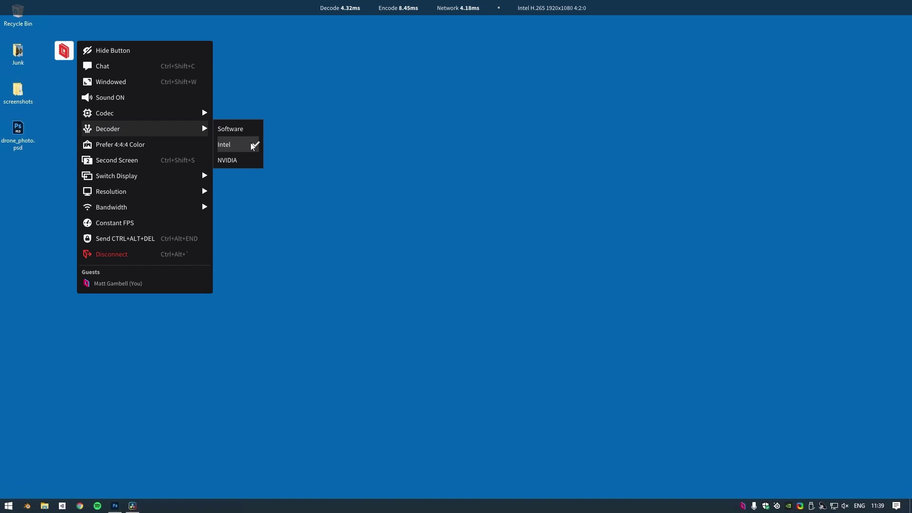
left_click(227, 160)
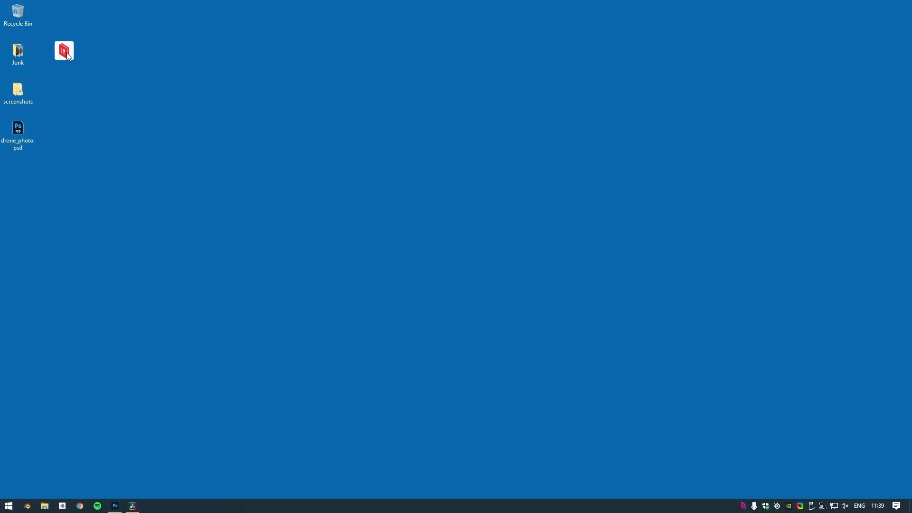
left_click(65, 52)
mouse_move(156, 127)
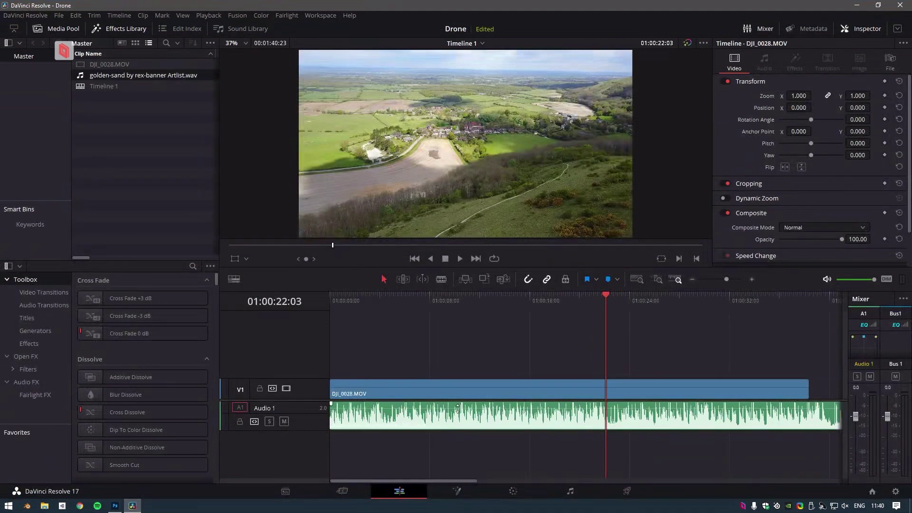
Step: On the Color page, apply the LMT ACES LUT from the ACES LUTs to node 01
left_click(514, 492)
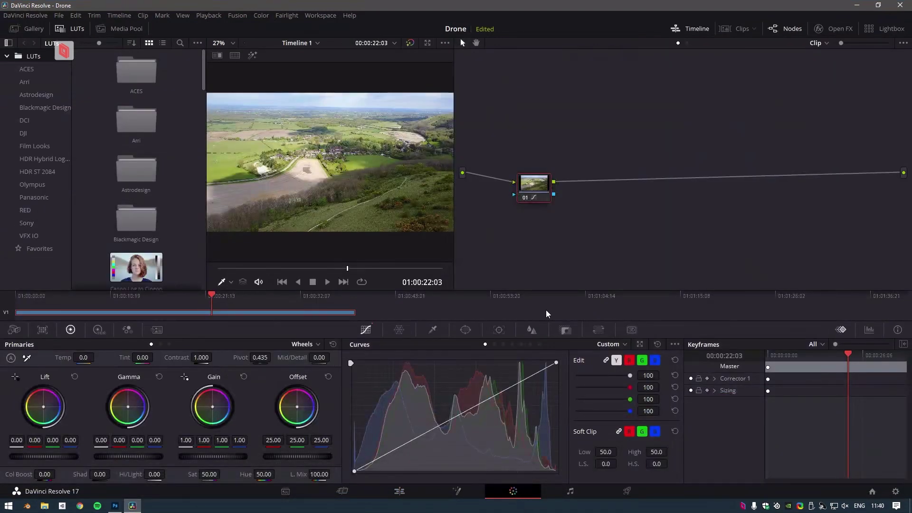
left_click_drag(543, 193, 599, 162)
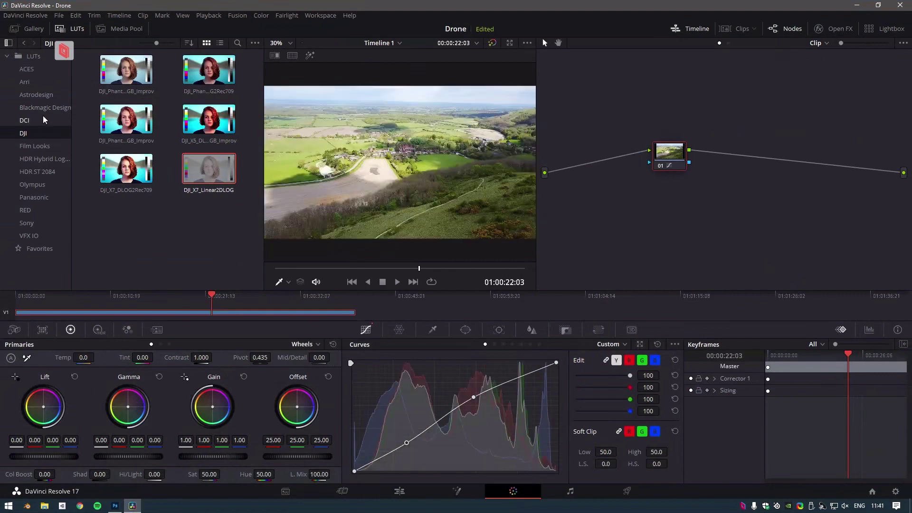
left_click(42, 119)
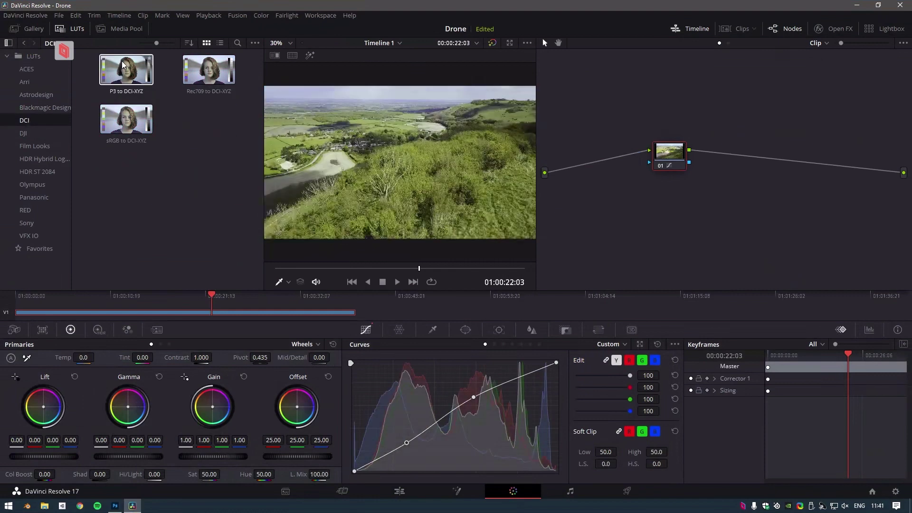
left_click(34, 197)
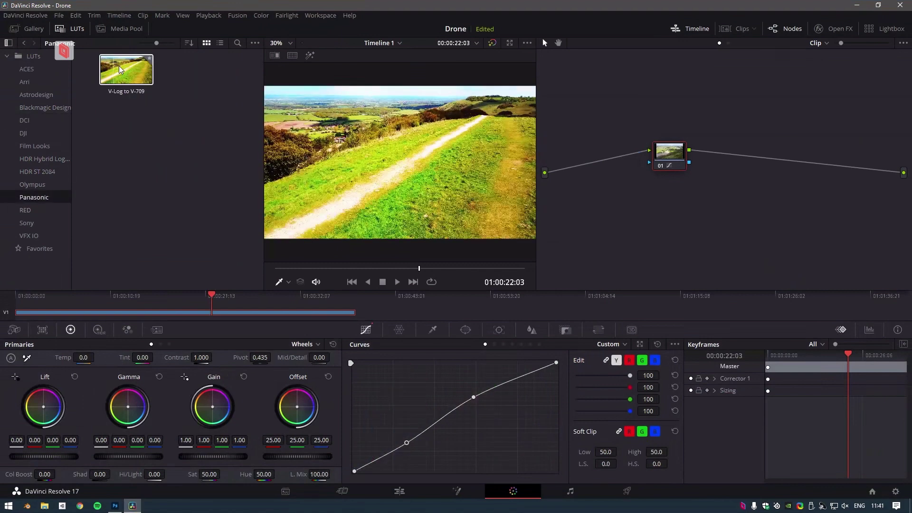
left_click(27, 70)
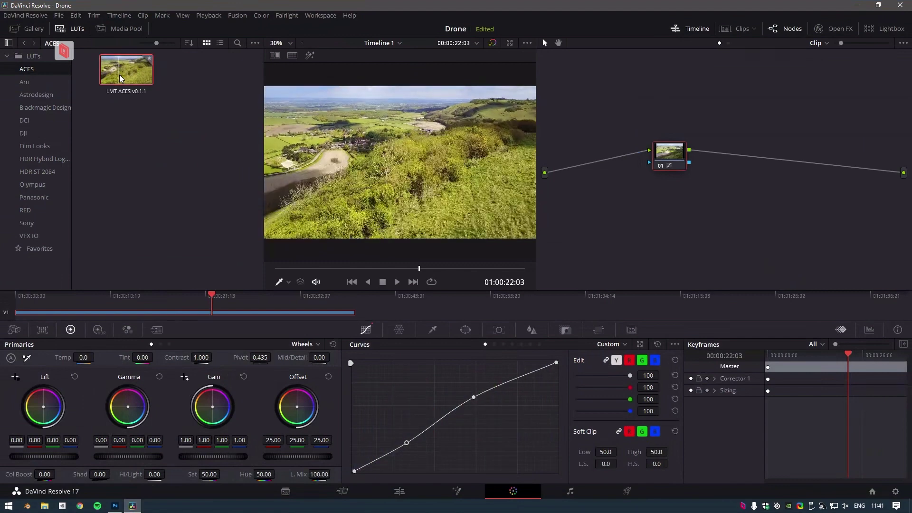
left_click_drag(120, 79, 618, 162)
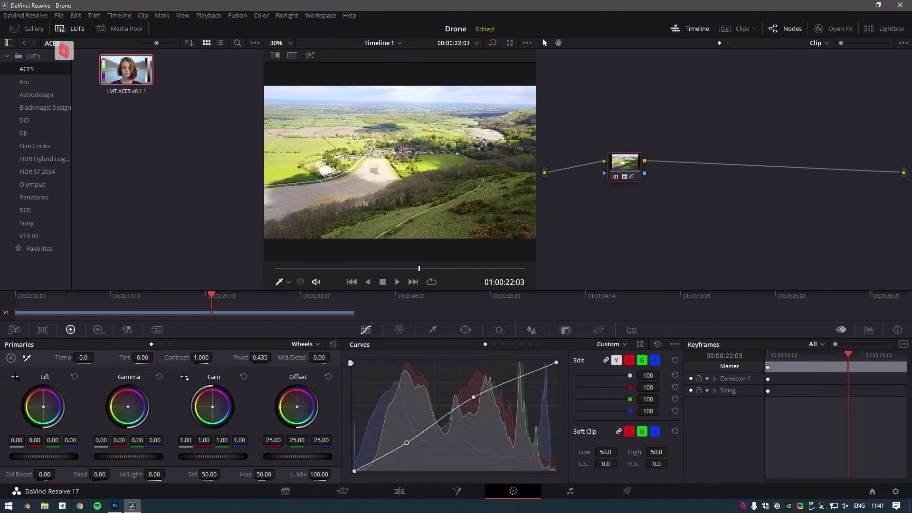
right_click(133, 73)
left_click(180, 76)
Step: Shape an S-curve on the contrast curve and lift Gamma to 0.03
mouse_move(473, 396)
left_mouse_down()
mouse_move(483, 411)
mouse_move(489, 399)
left_mouse_up()
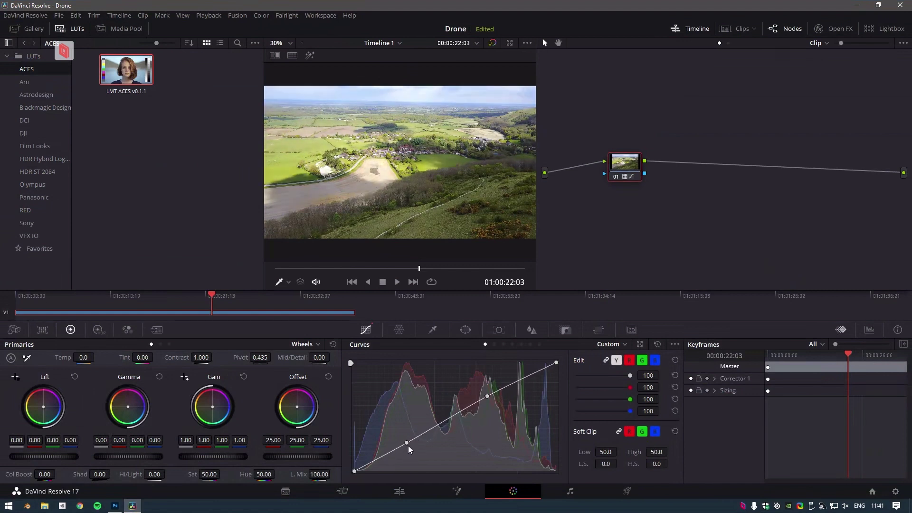
left_click_drag(407, 444, 407, 459)
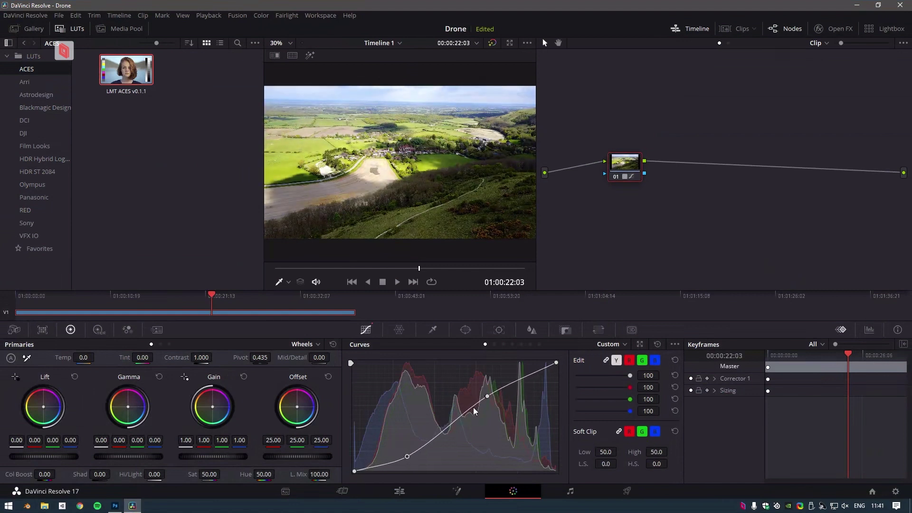
mouse_move(487, 396)
left_mouse_down()
mouse_move(478, 383)
mouse_move(476, 400)
left_mouse_up()
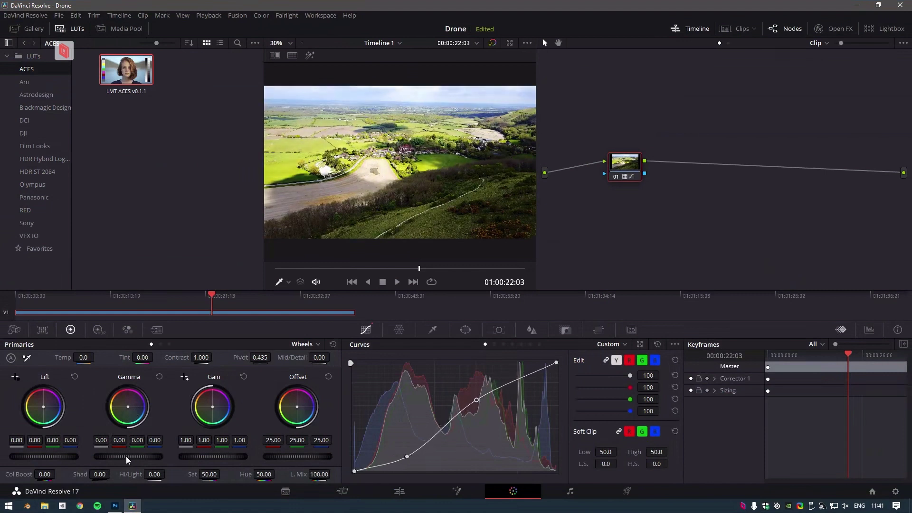
left_click_drag(129, 457, 143, 457)
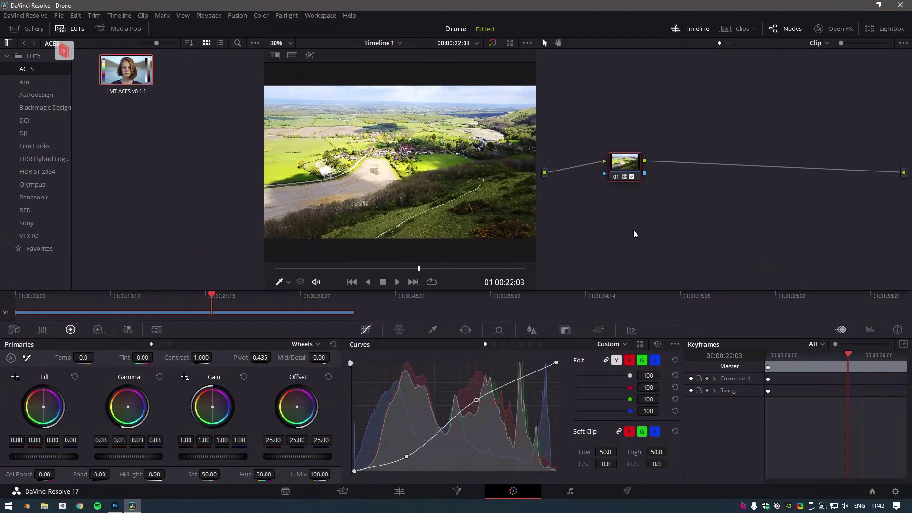
Step: Return to the Edit page and move the playhead back to about 01:00:15
left_click(404, 497)
left_click_drag(553, 301, 517, 303)
left_click(64, 50)
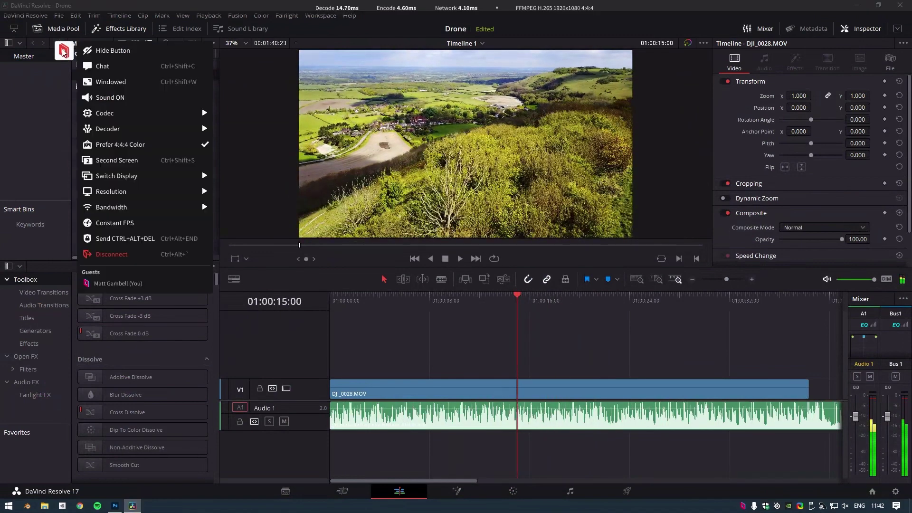
Step: Close the Parsec menu, scrub back to about 01:00:13 and play the drone clip
left_click(190, 146)
left_click_drag(514, 303, 450, 304)
key("space")
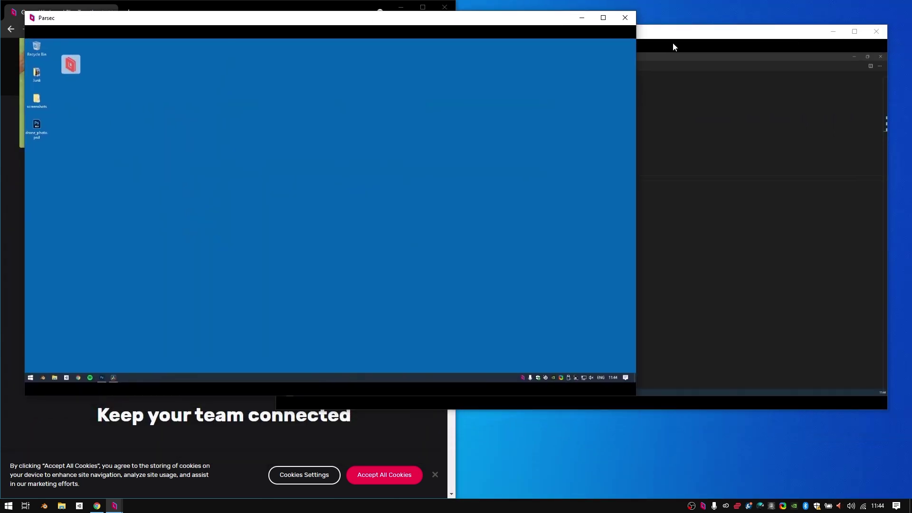
Step: Place the main stream on the left and the Second Screen stream beside it, then exit fullscreen
left_click_drag(673, 43, 911, 115)
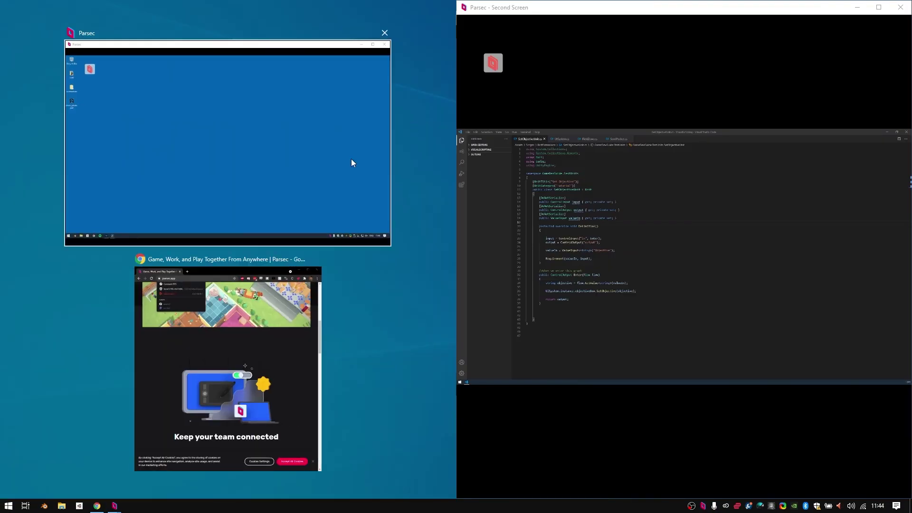
left_click(351, 159)
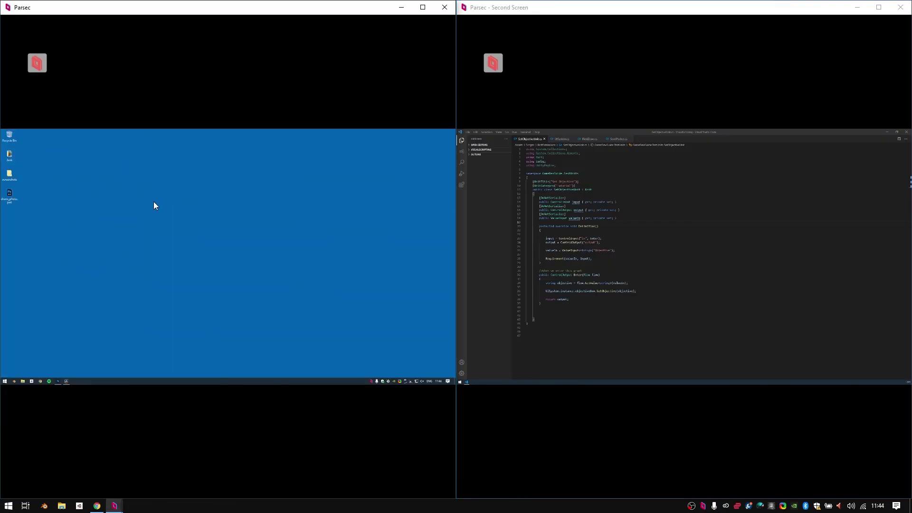
left_click(644, 316)
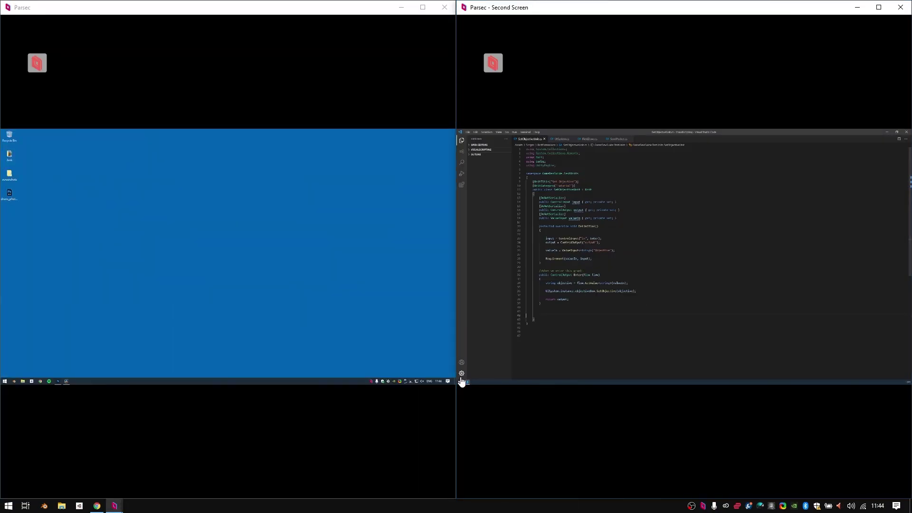
left_click(137, 245)
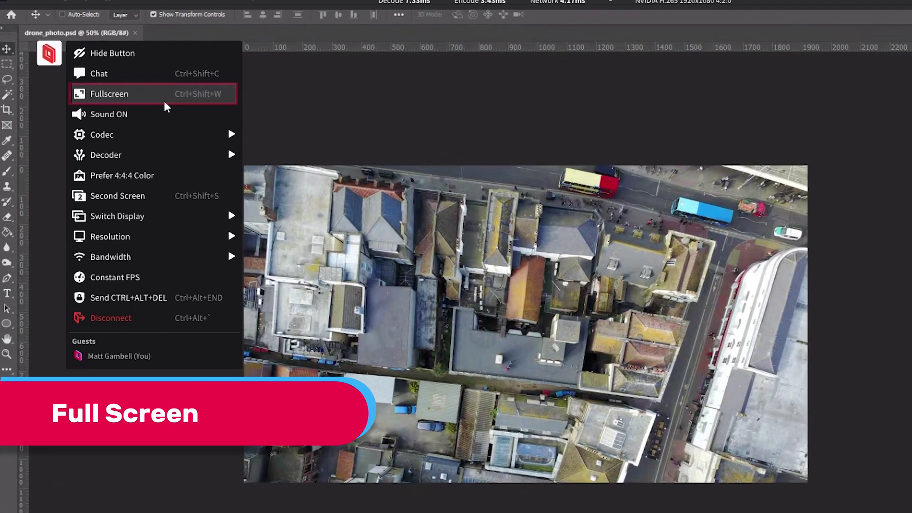
left_click(164, 98)
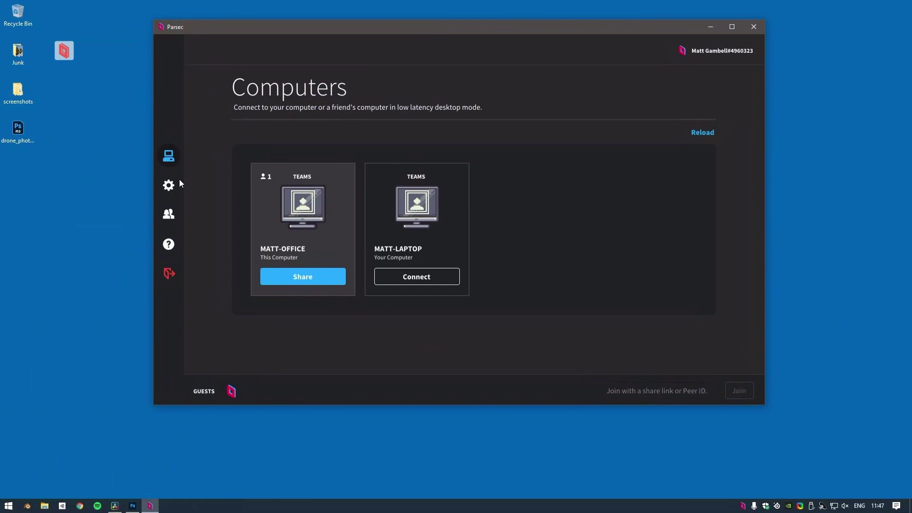
Step: Open Parsec's Host settings and scroll down to the Virtual Displays driver download link
left_click(173, 184)
left_click(257, 133)
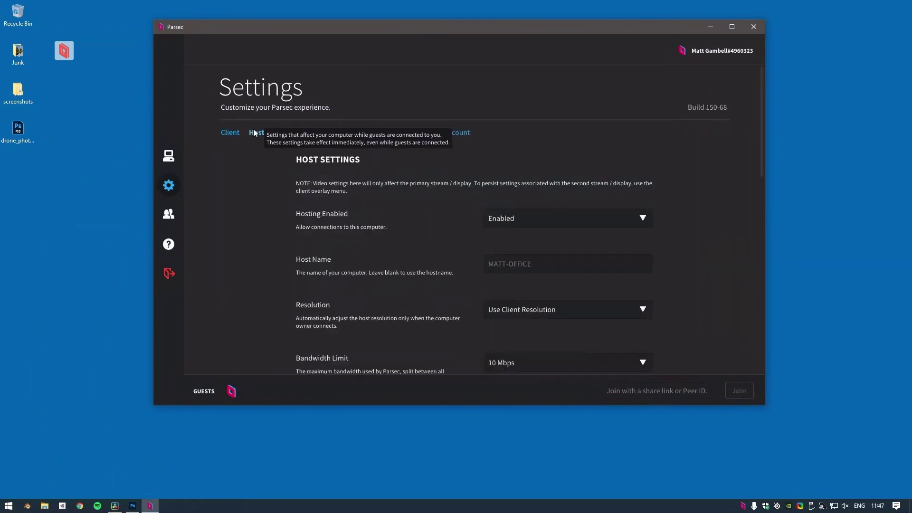
scroll(379, 222, "down", 5)
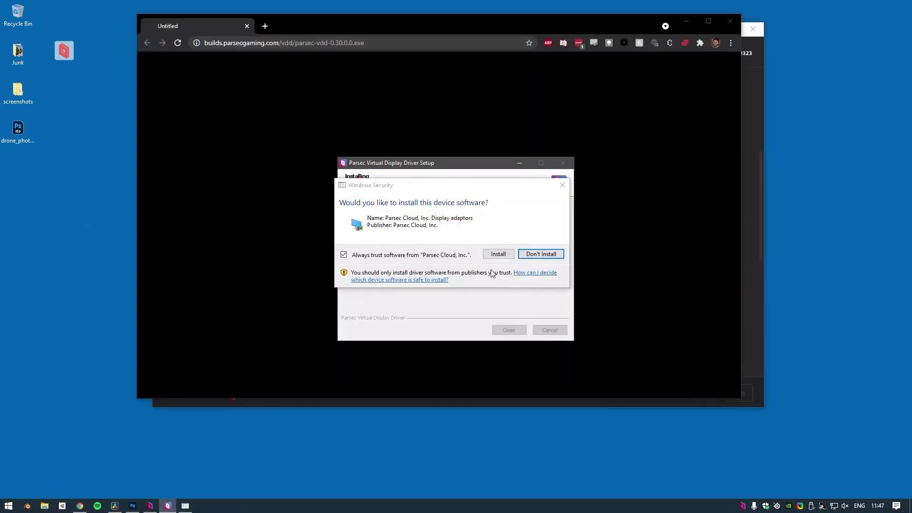
Step: Install the Parsec virtual display driver, then close the installer and the browser
left_click(494, 252)
left_click(508, 330)
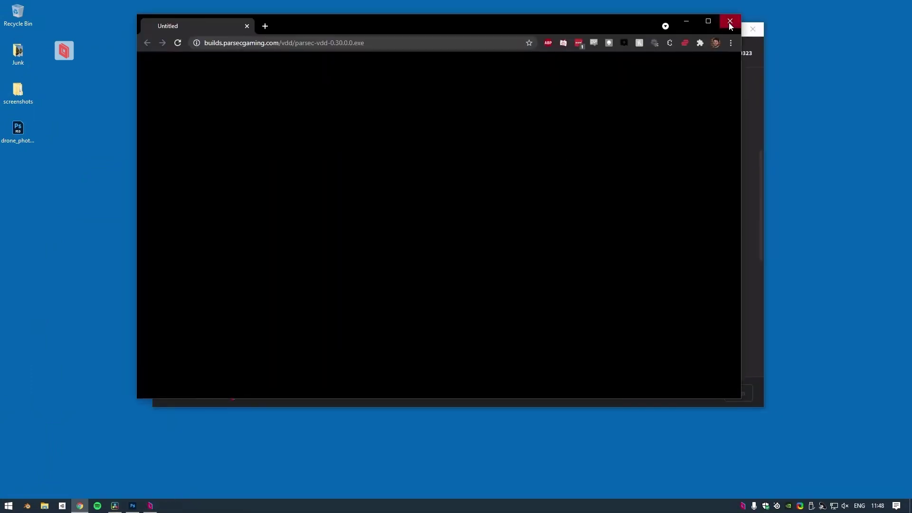
left_click(730, 21)
Step: Set Virtual Displays (Beta) to 1 and Privacy Mode to On in Host Settings
left_click_drag(600, 31, 593, 35)
left_click(574, 190)
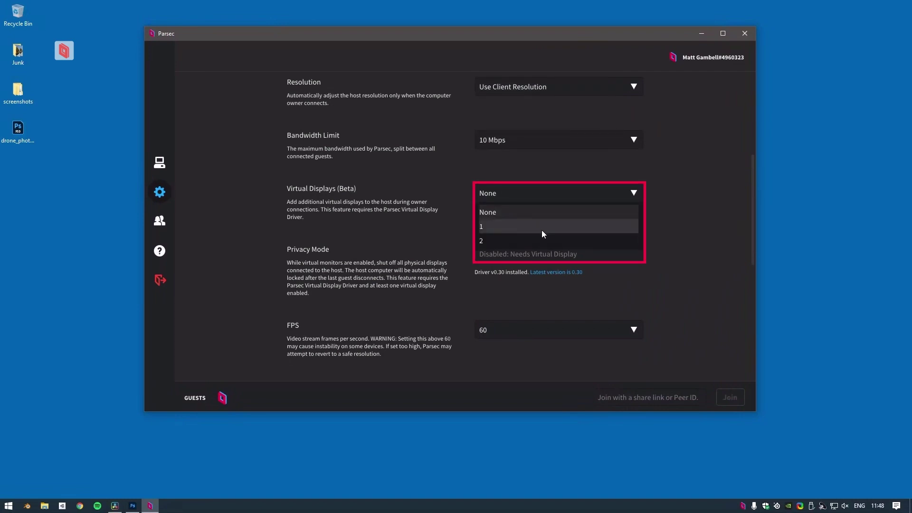
left_click(495, 228)
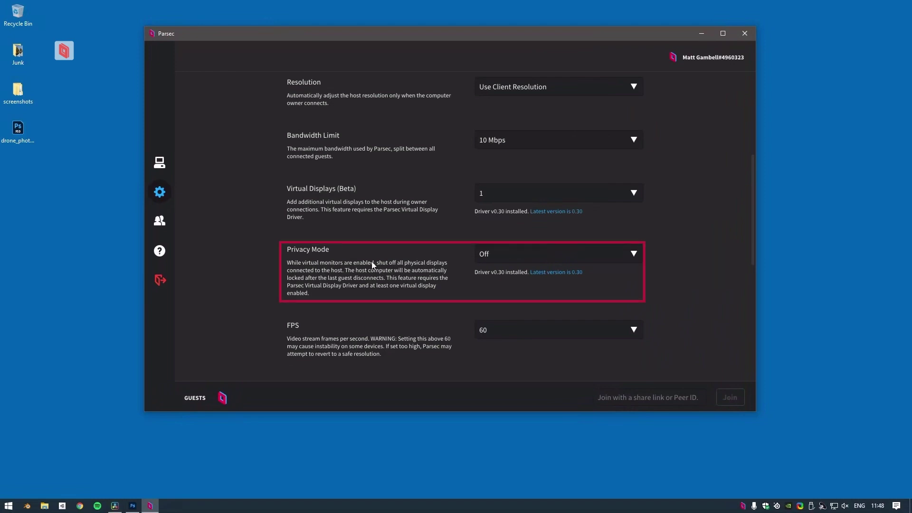
left_click(634, 255)
left_click(617, 271)
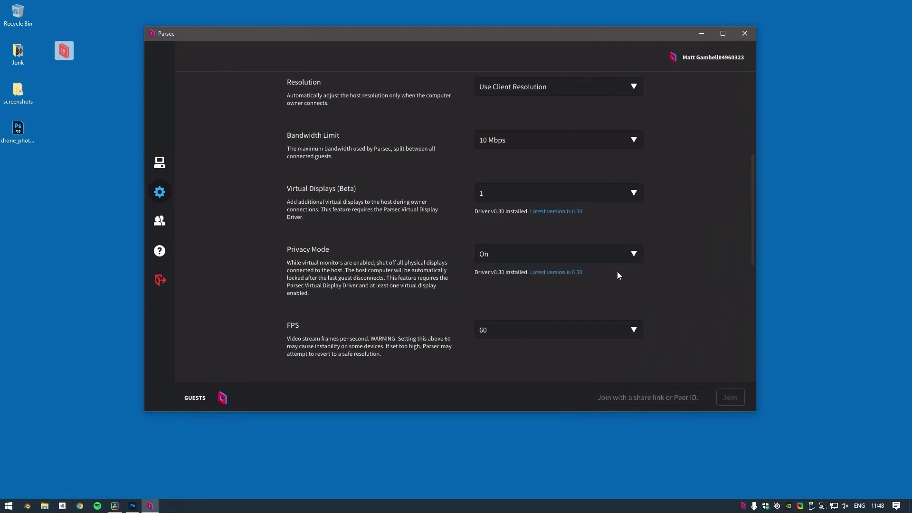
scroll(694, 266, "down", 1)
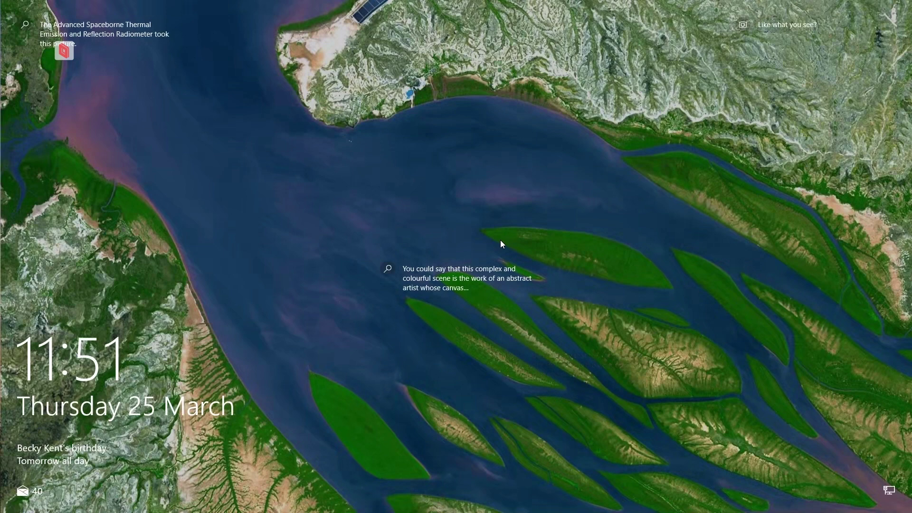
Step: Dismiss the host's lock screen and enter the account PIN to sign back in
key("space")
type("****")
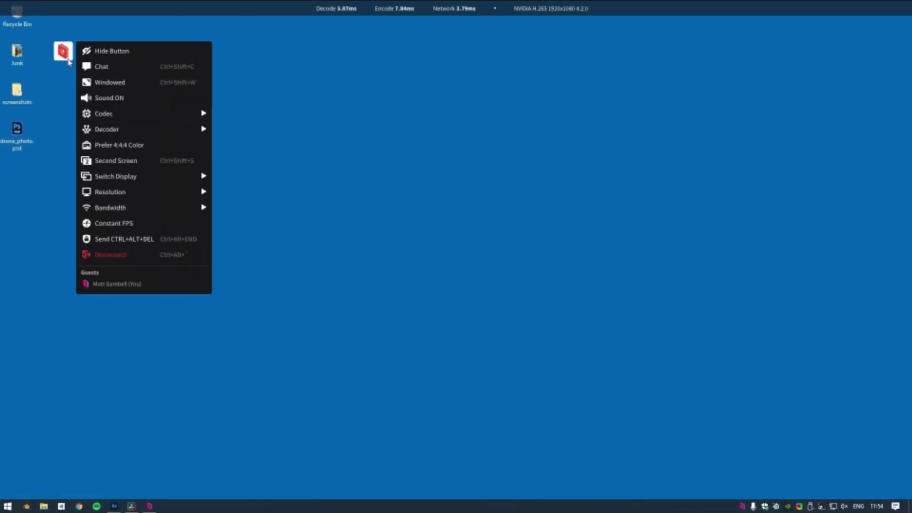
Step: Set the main stream to 1680x1050 and rearrange the Parsec and Second Screen windows side by side
mouse_move(174, 191)
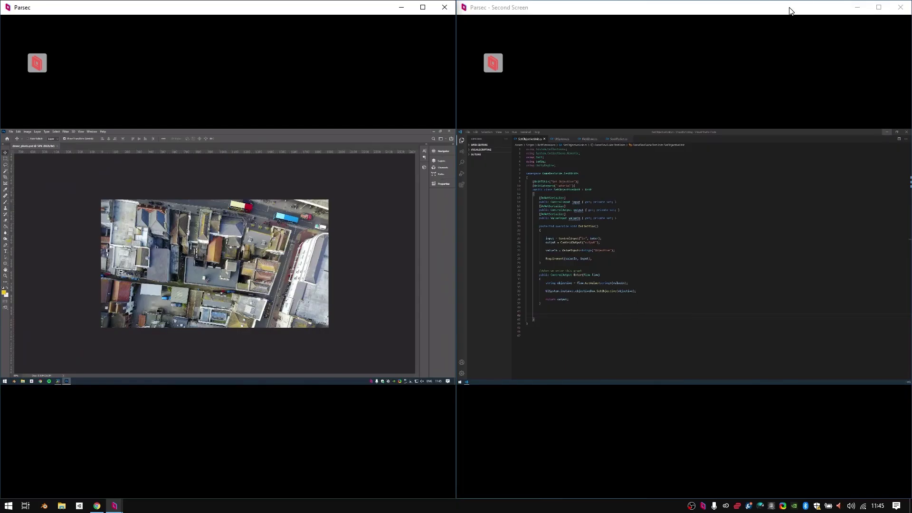
left_click_drag(790, 8, 576, 57)
left_click_drag(346, 6, 385, 7)
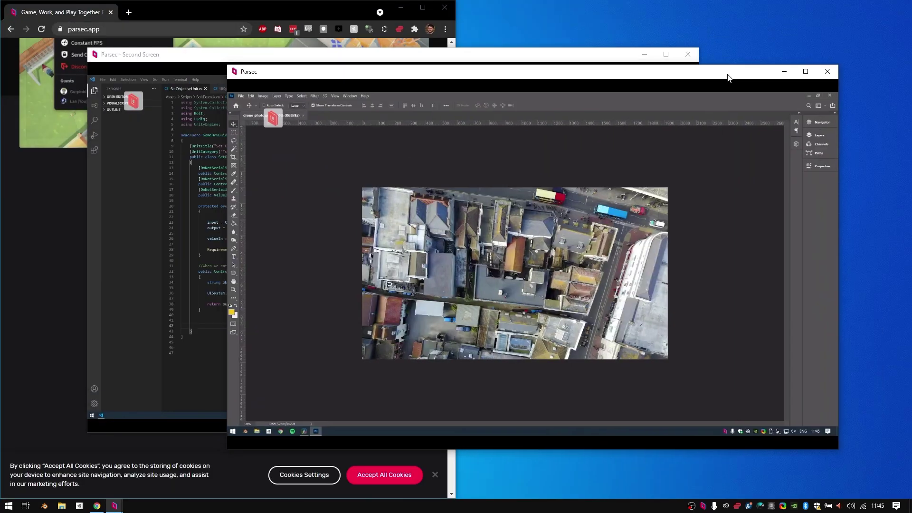
left_click_drag(727, 78, 817, 90)
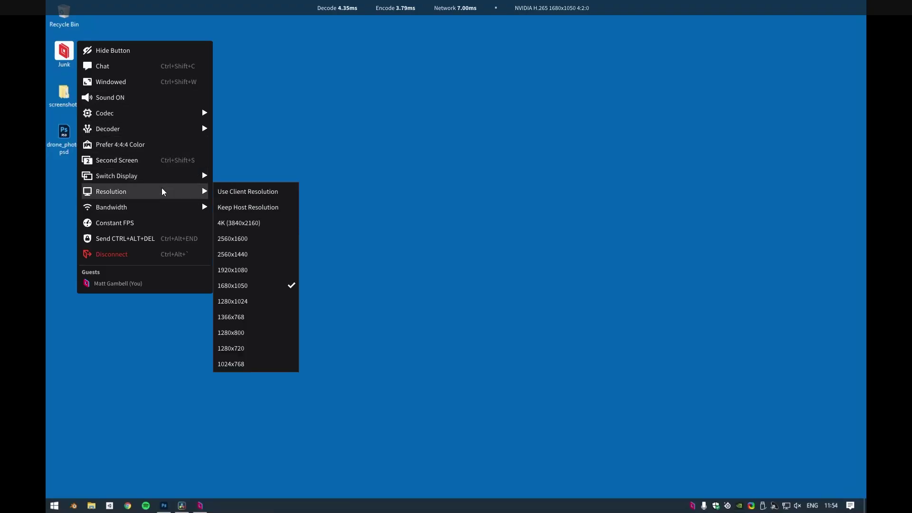
Step: Bring up the drone photo in Photoshop on the remote host, then focus the Second Screen stream
mouse_move(180, 207)
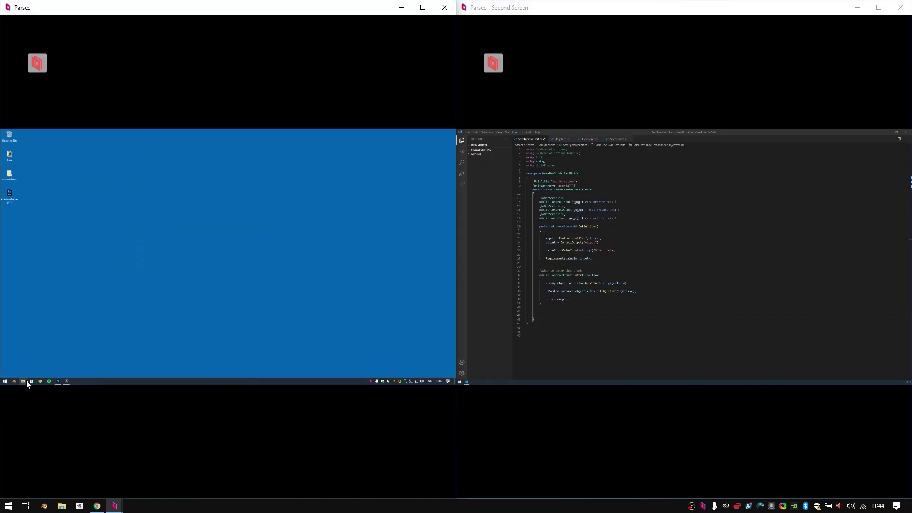
left_click(58, 381)
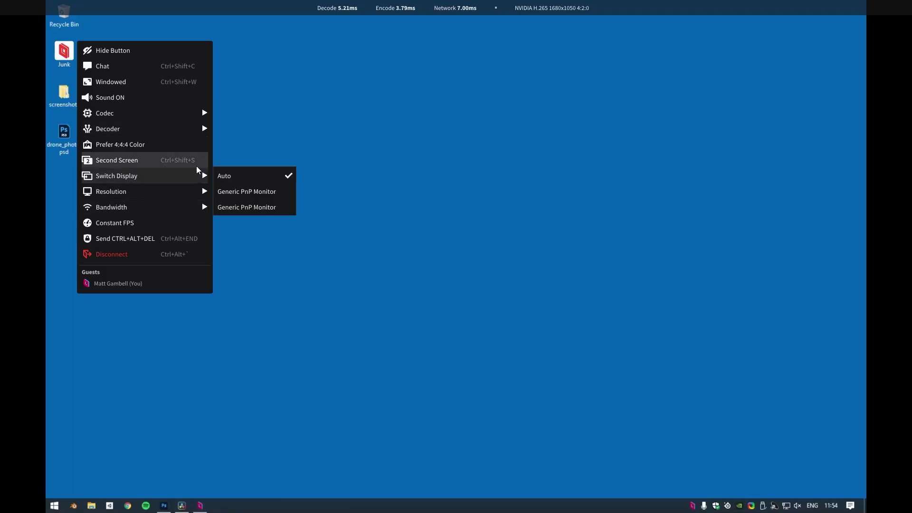
mouse_move(184, 196)
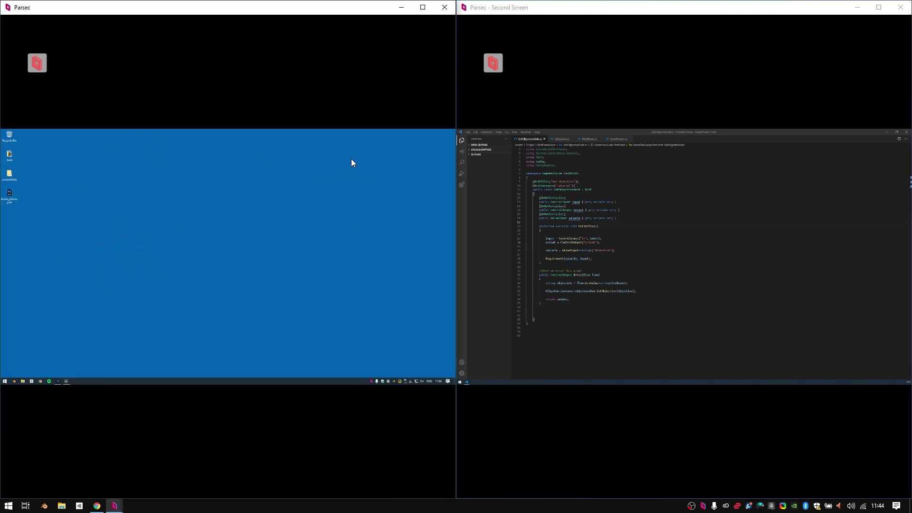
left_click(642, 310)
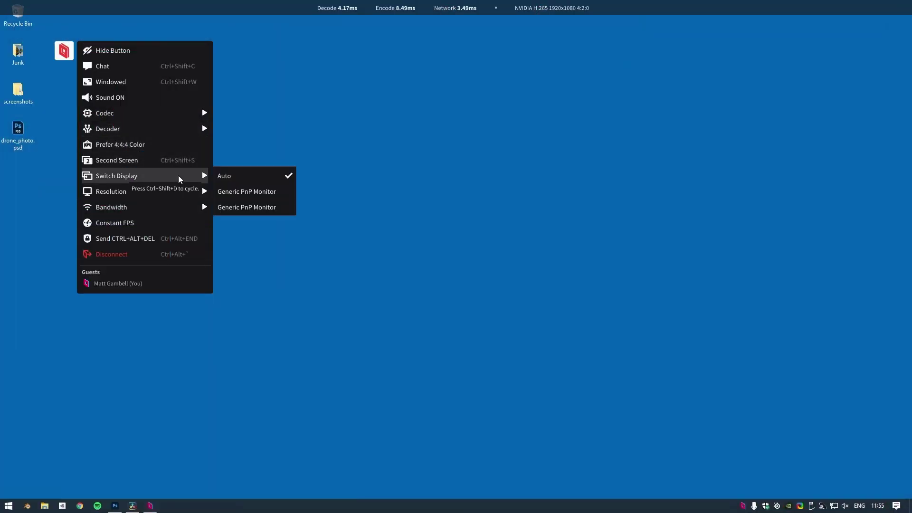
Step: Review the Switch Display and Bandwidth options, then scroll Settings down to Machine Level User
mouse_move(170, 207)
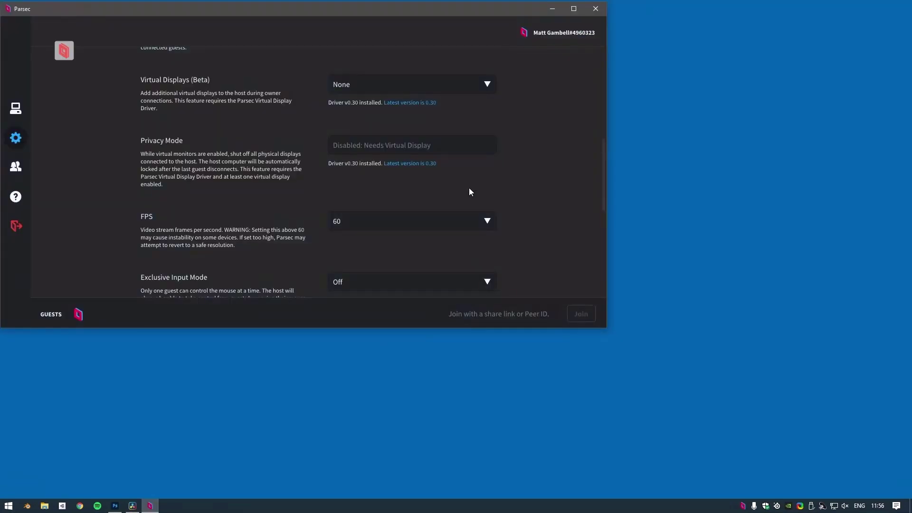
scroll(553, 137, "down", 6)
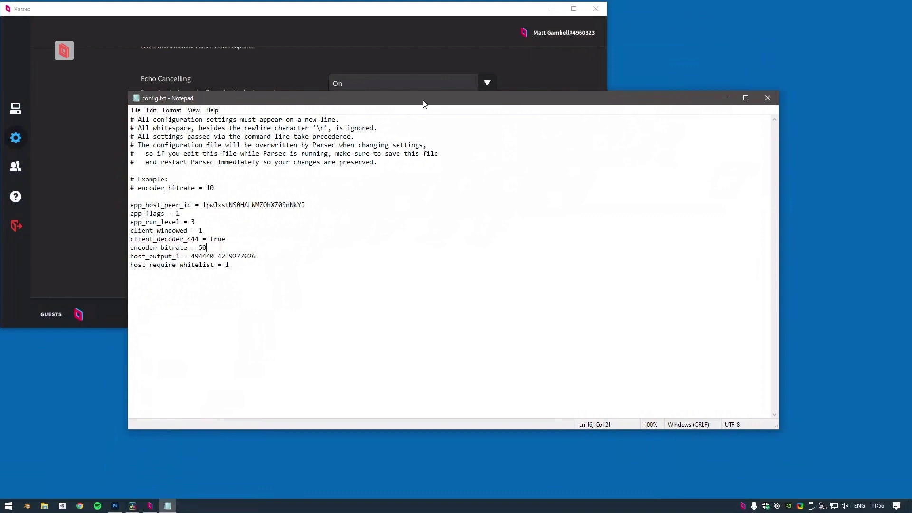
Step: Raise encoder_bitrate to 500 in config.txt, close Notepad, and scroll Parsec Settings to the config-file link
type("0")
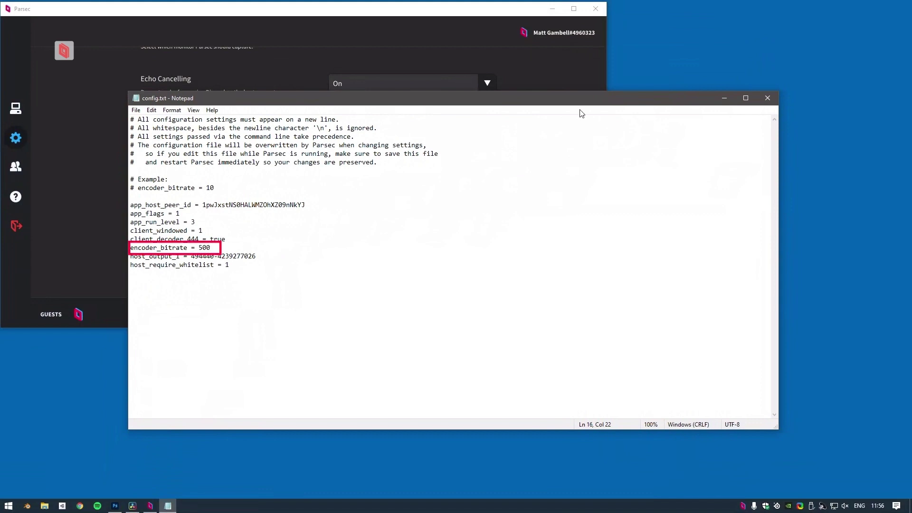
left_click(764, 104)
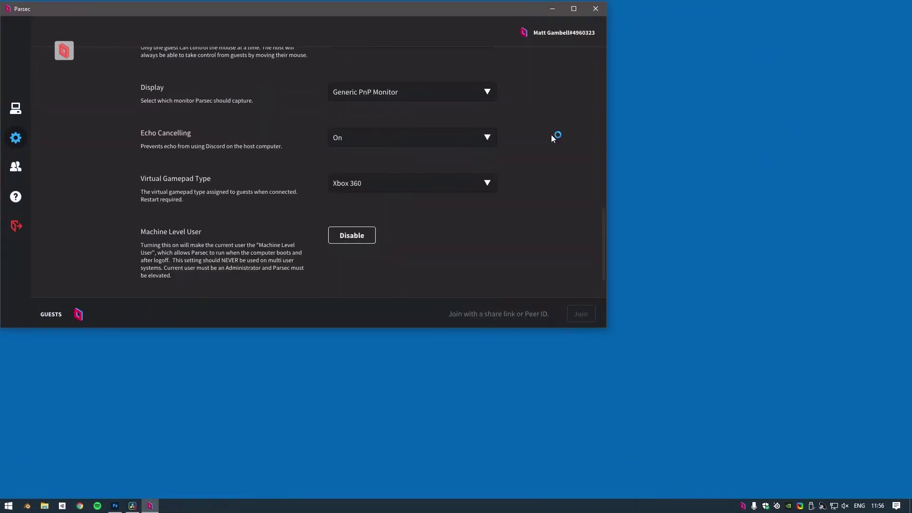
scroll(550, 135, "down", 1)
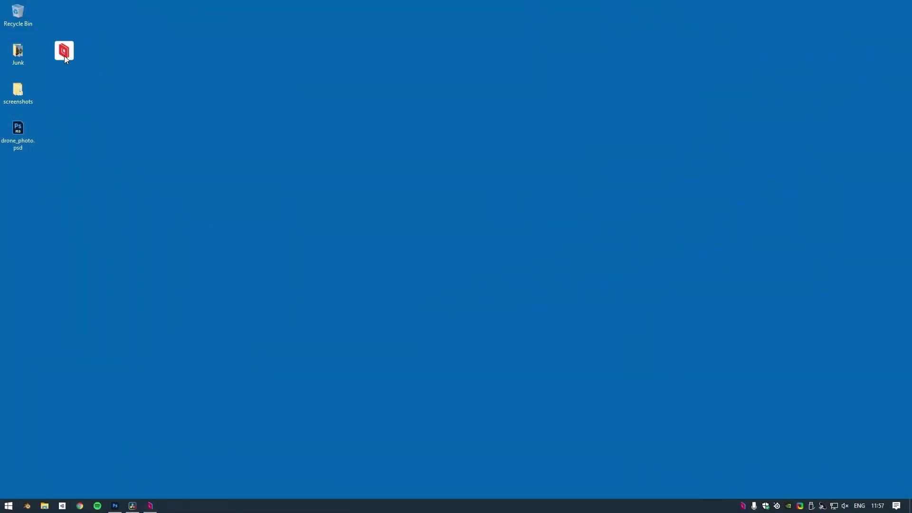
Step: Open the session menu, then switch VS Code to UISystem.cs and scroll through its seed-counting code
left_click(64, 55)
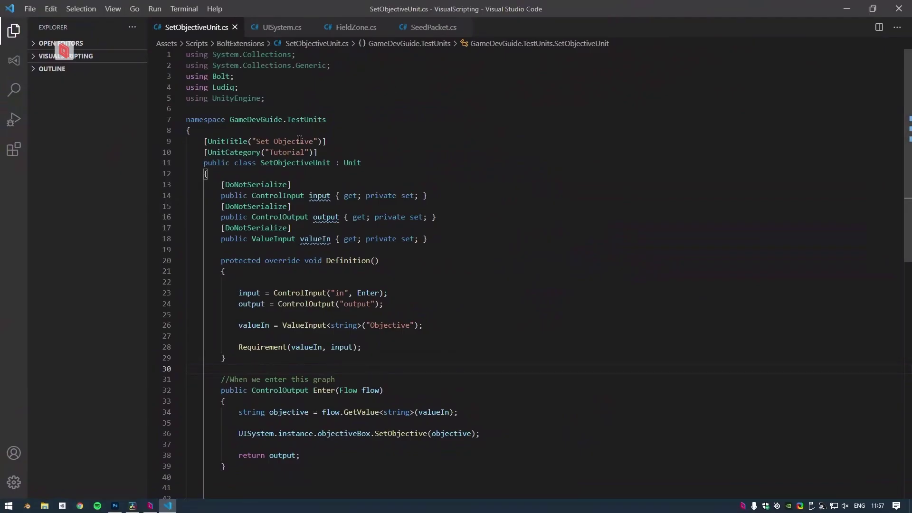
scroll(460, 152, "down", 2)
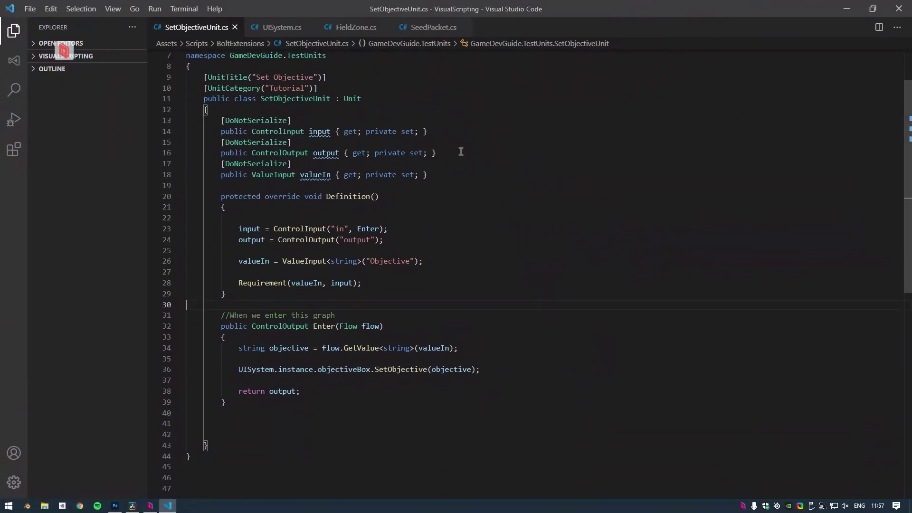
left_click(281, 30)
scroll(372, 141, "down", 2)
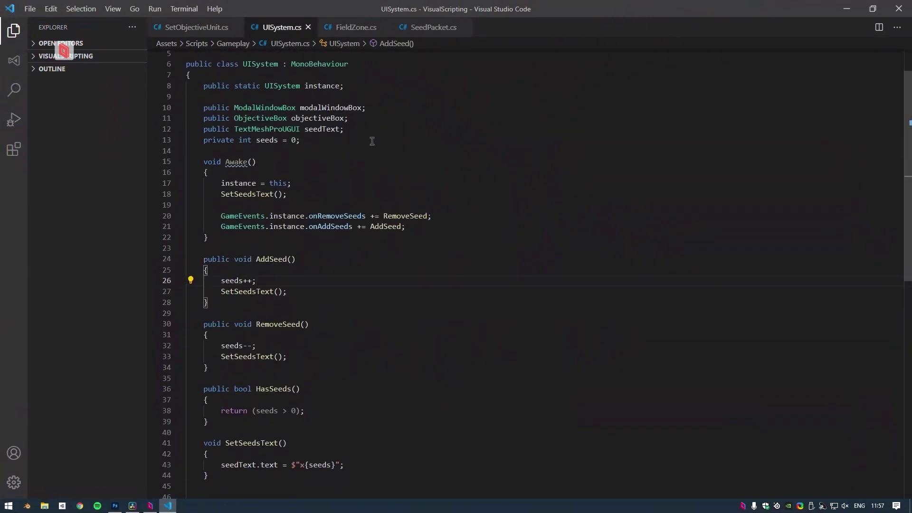
scroll(372, 141, "down", 3)
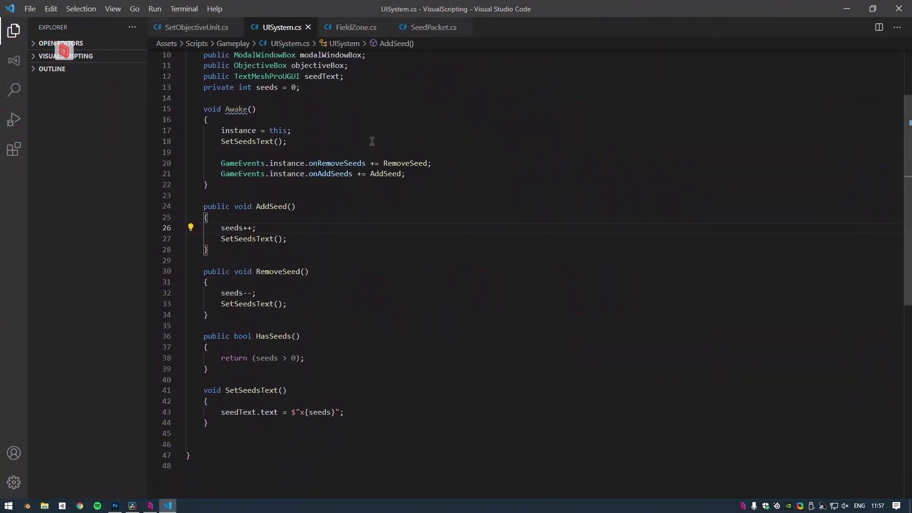
scroll(372, 141, "up", 3)
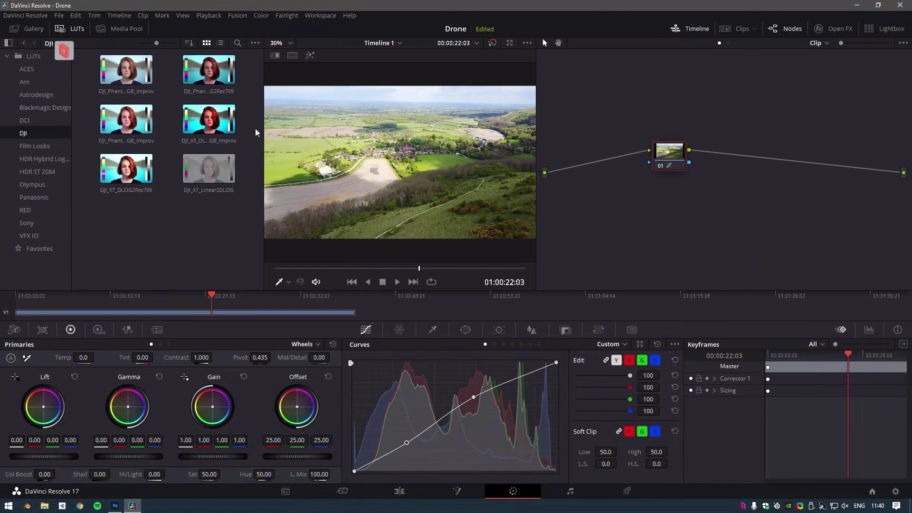
Step: Preview the DJI_X7_Linear2DLOG LUT on the drone clip, then browse the DCI LUT folder
left_click_drag(209, 168, 671, 157)
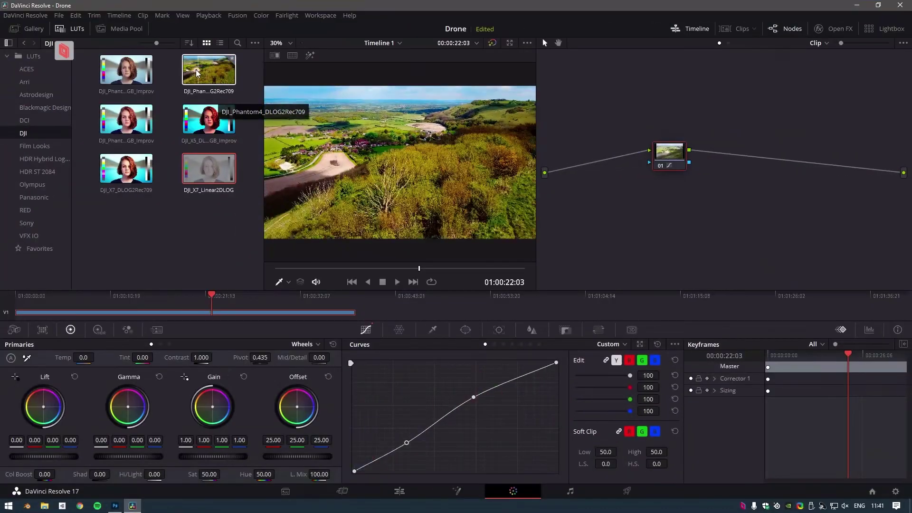
left_click(46, 122)
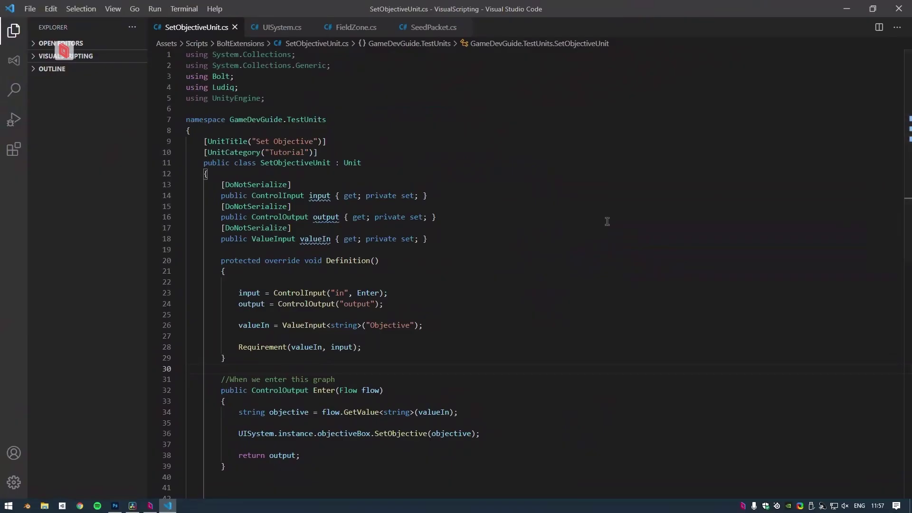
scroll(451, 151, "down", 2)
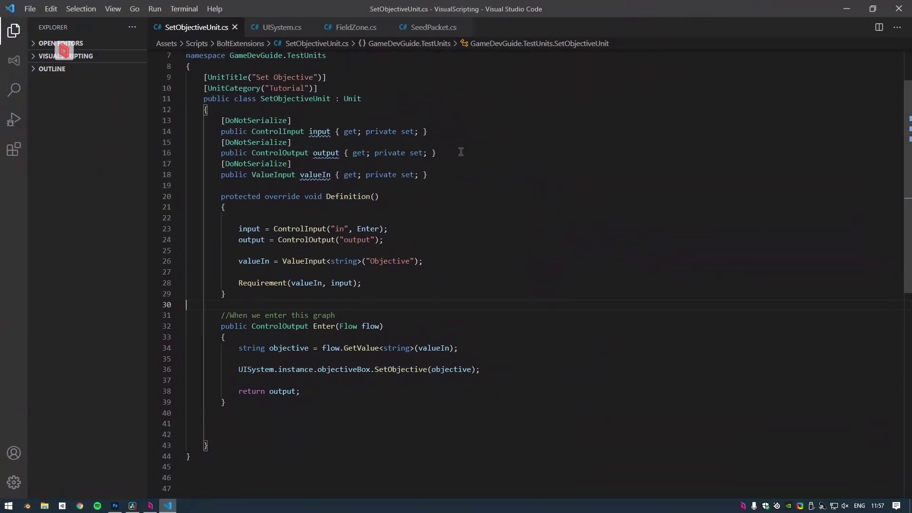
Step: Return to UISystem.cs and confirm Constant FPS is ticked in the session menu, then close it
left_click(280, 28)
scroll(371, 141, "down", 2)
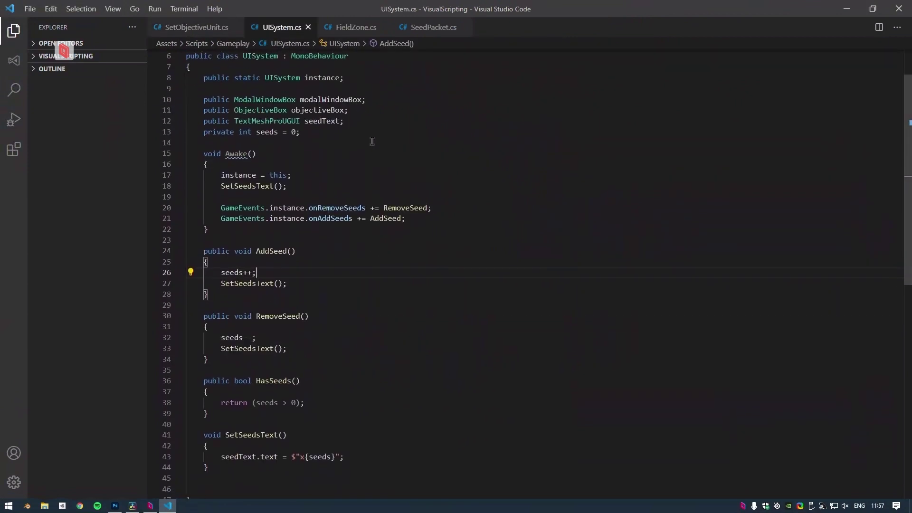
scroll(372, 141, "down", 1)
scroll(372, 141, "up", 3)
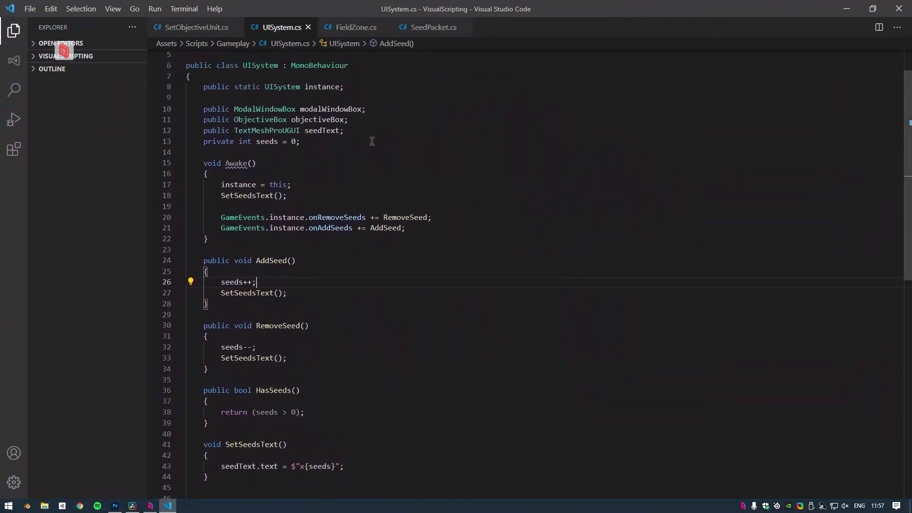
left_click(64, 50)
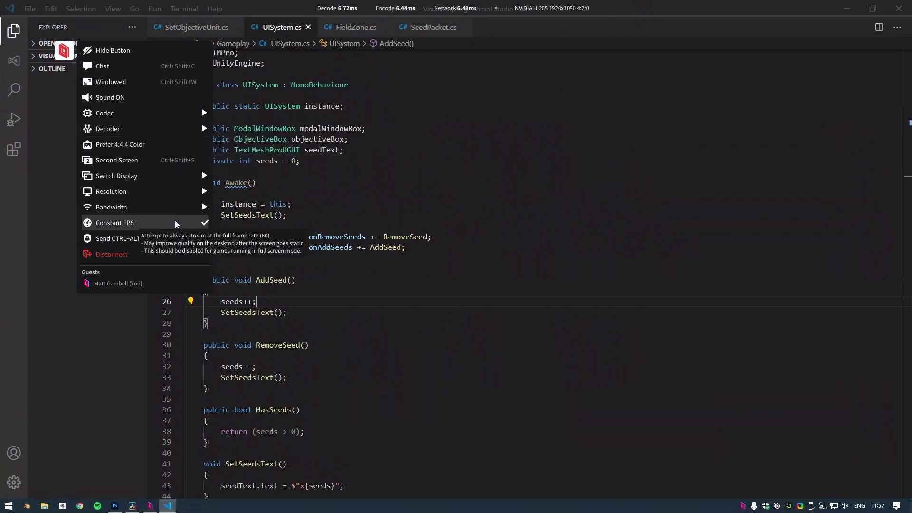
left_click(63, 50)
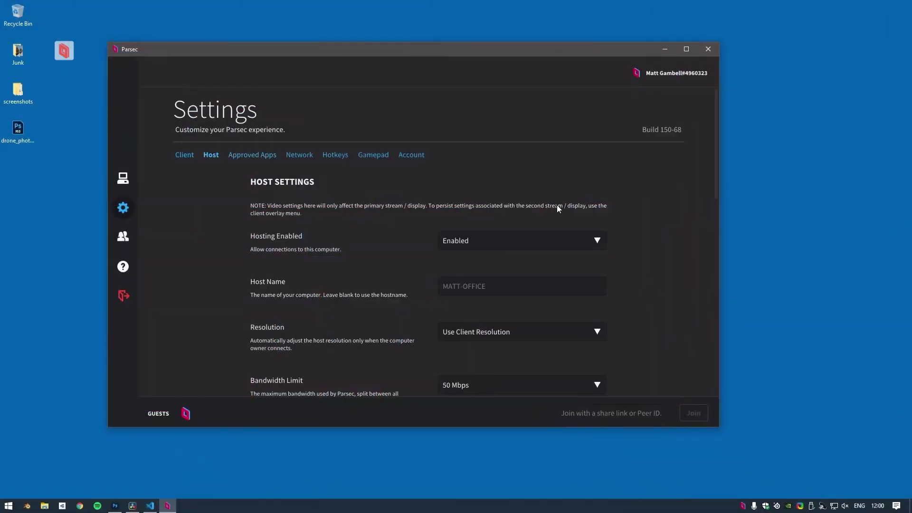
Step: Scroll the Host settings down to review the Virtual Displays and privacy mode options
scroll(704, 175, "down", 10)
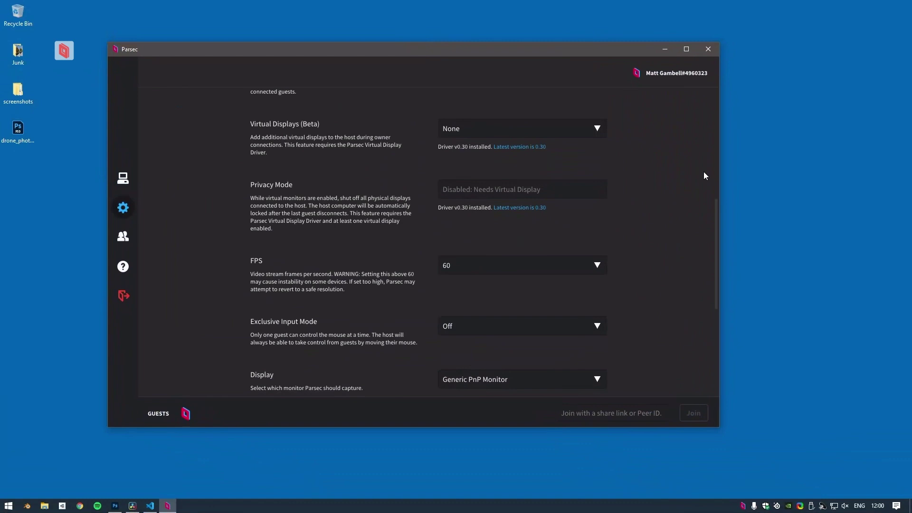
scroll(704, 176, "down", 1)
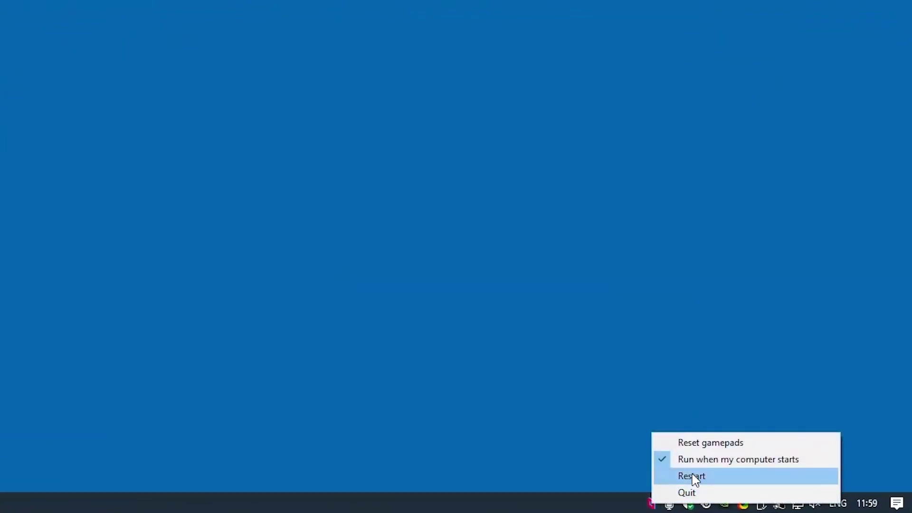
Step: Restart Parsec from the tray, reopen it, and connect to the office computer
left_click(693, 477)
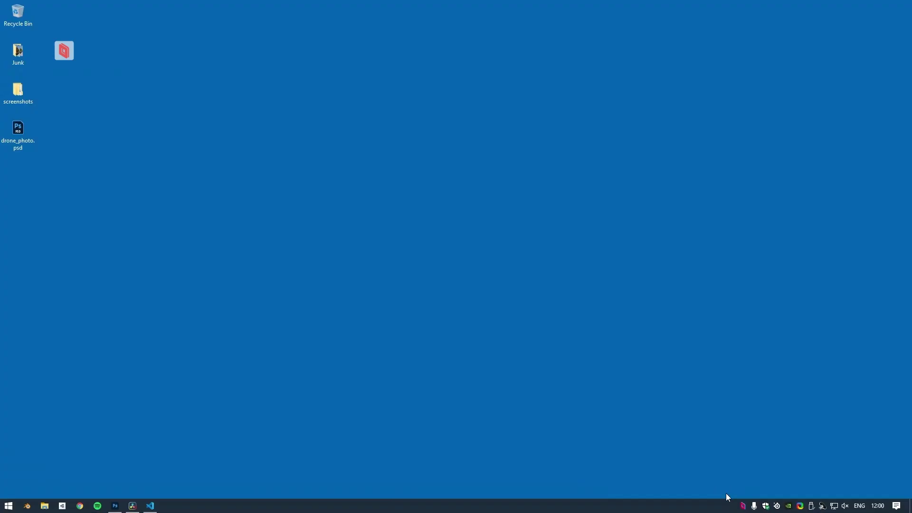
left_click(743, 506)
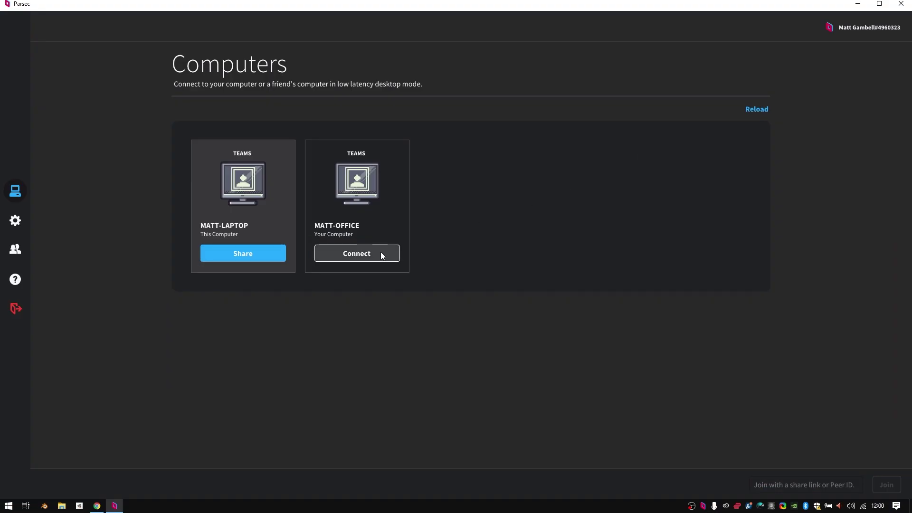
left_click(381, 253)
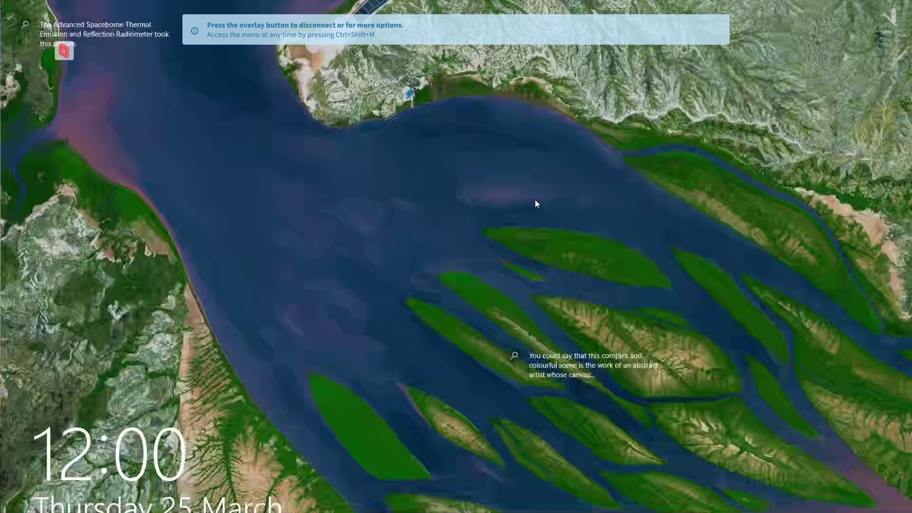
Step: Sign in to the office computer with its PIN, check its power options, and move the window up-left
left_click(535, 199)
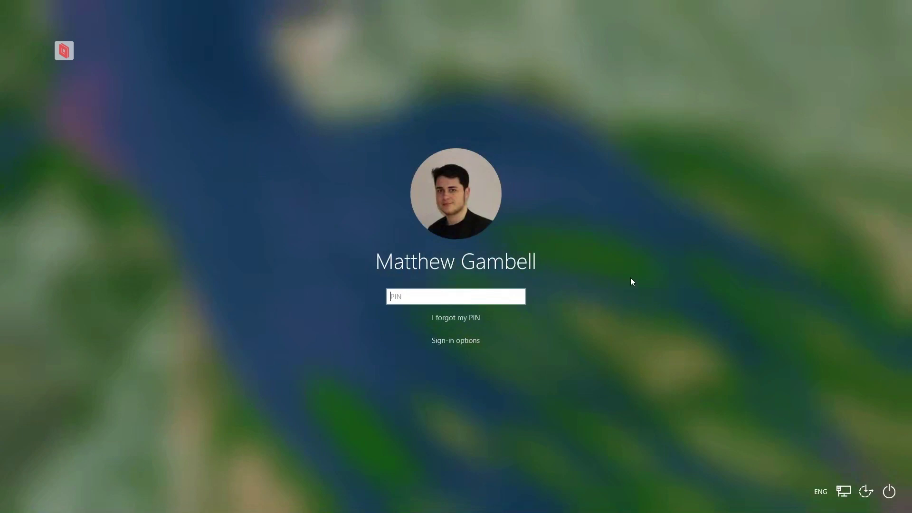
type("0000")
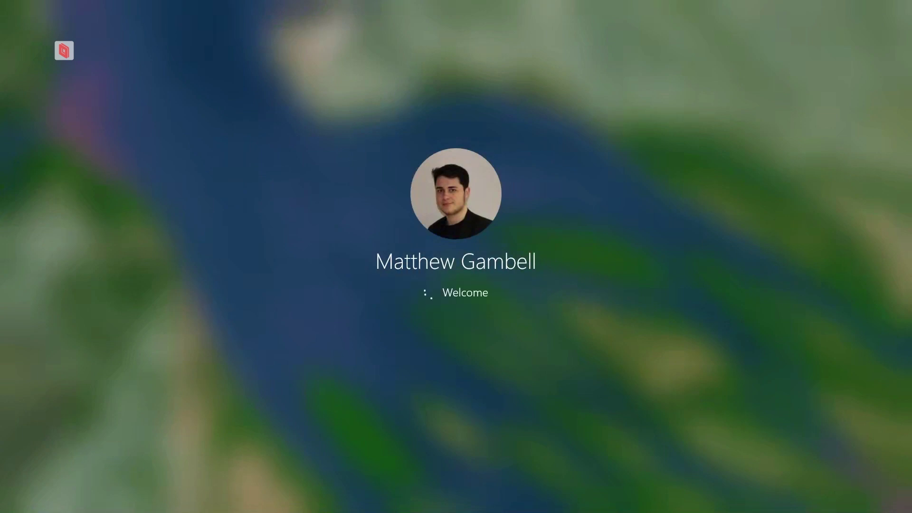
key("super")
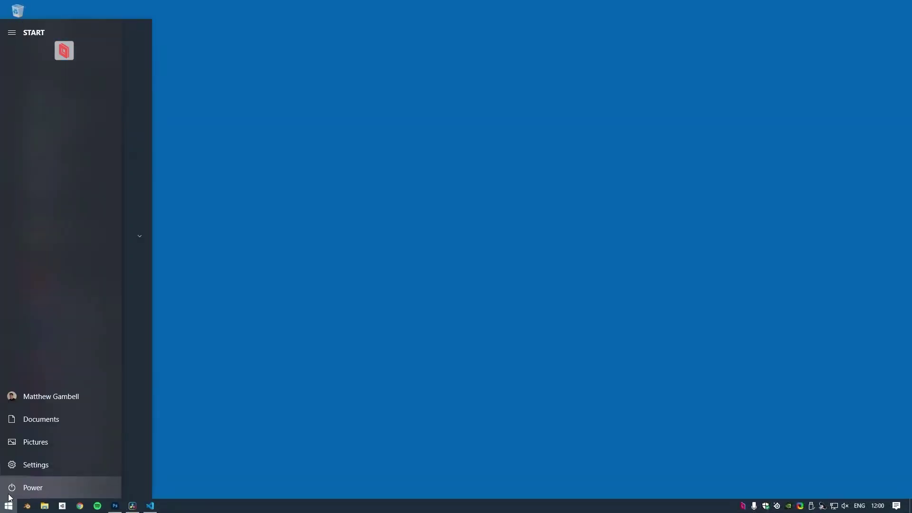
left_click(10, 494)
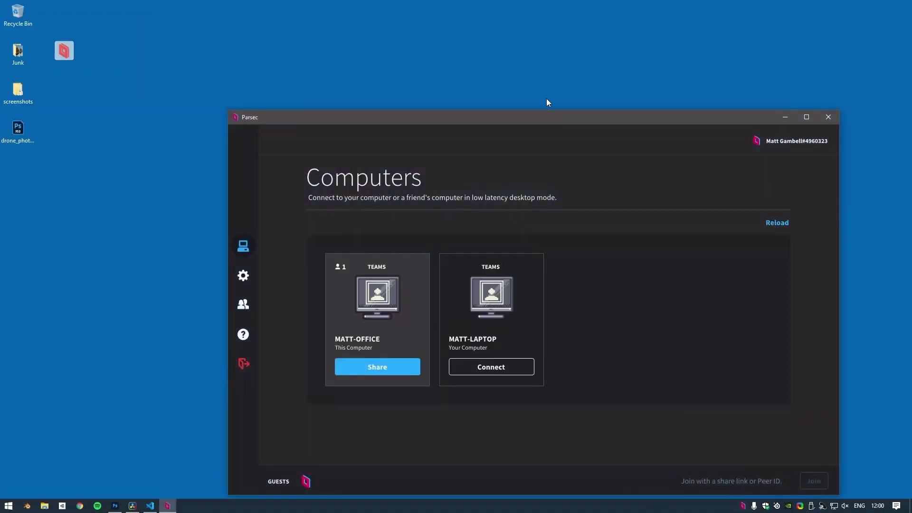
left_click_drag(540, 119, 420, 51)
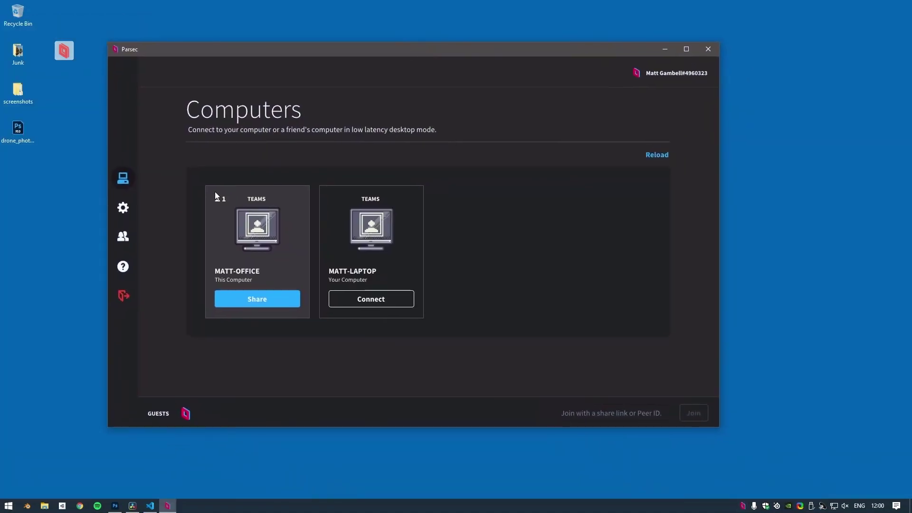
Step: Enable Machine Level User at the bottom of the office computer's Host settings
left_click(123, 207)
left_click(212, 154)
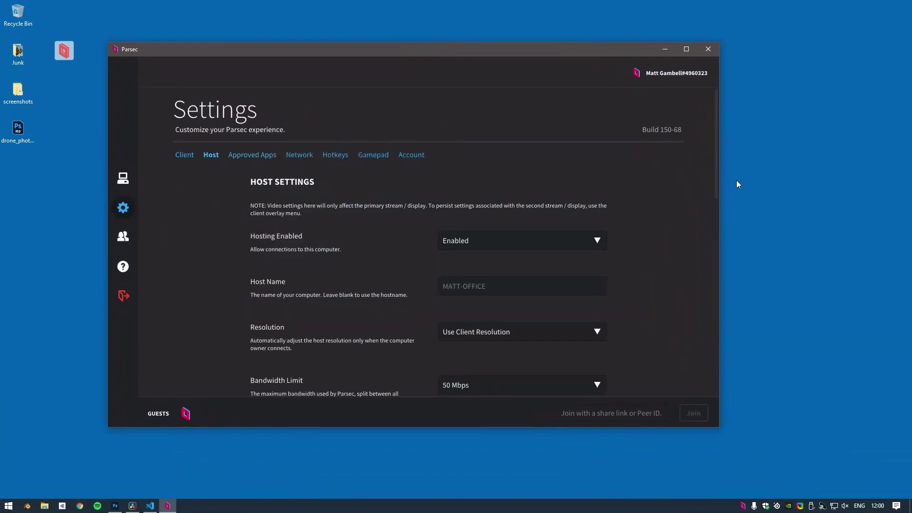
scroll(702, 172, "down", 15)
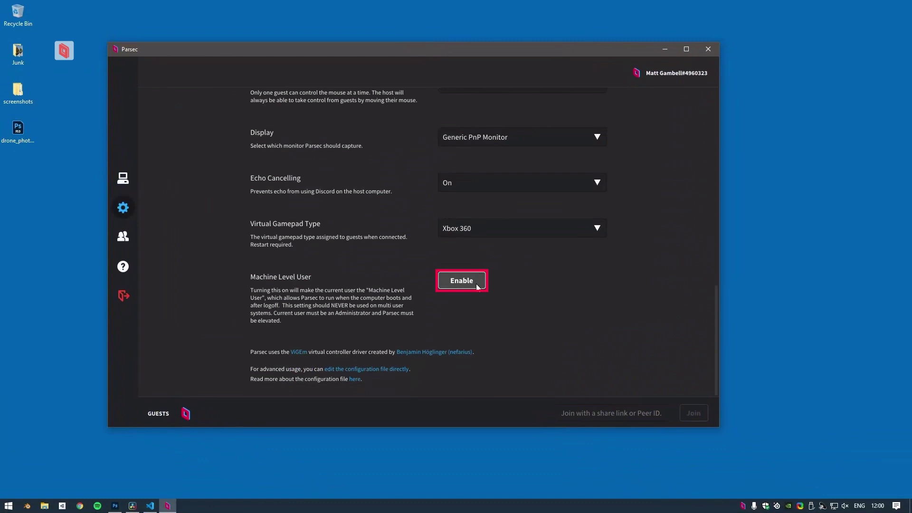
left_click(478, 284)
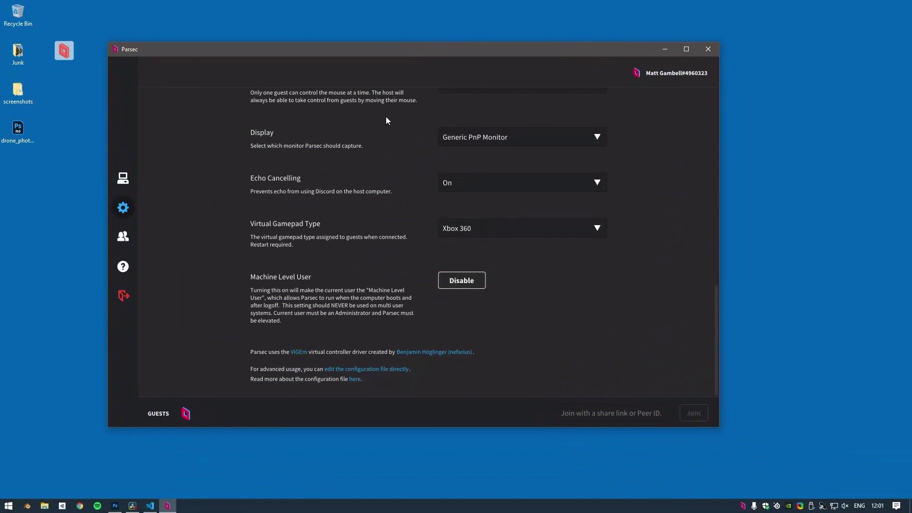
left_click(65, 51)
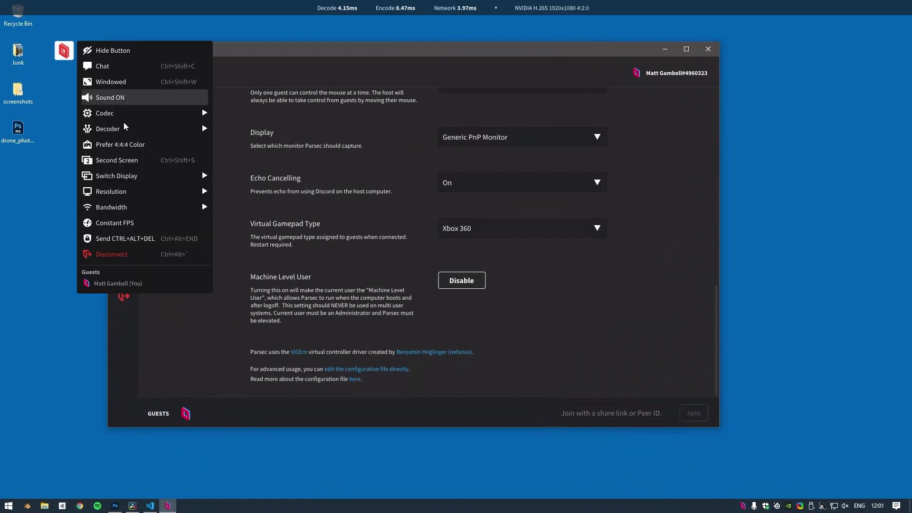
Step: Disconnect from the office computer, type 'Wow, I really like this image a l', and focus the Parsec stream
left_click(150, 253)
scroll(580, 232, "up", 10)
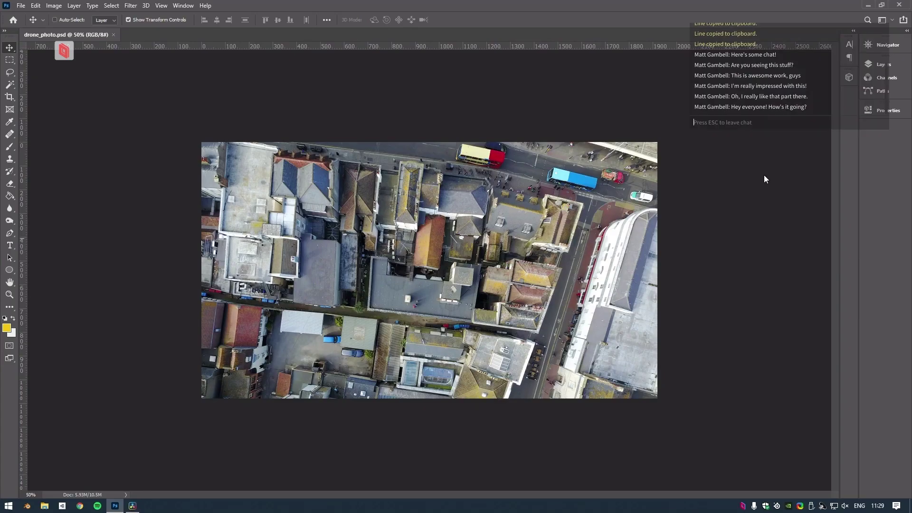
type("Wow, I really like this image a l")
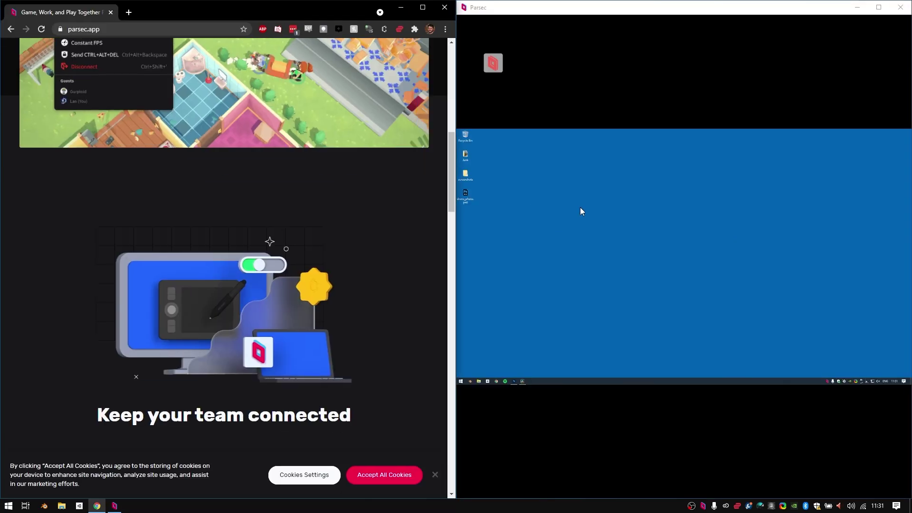
left_click(582, 212)
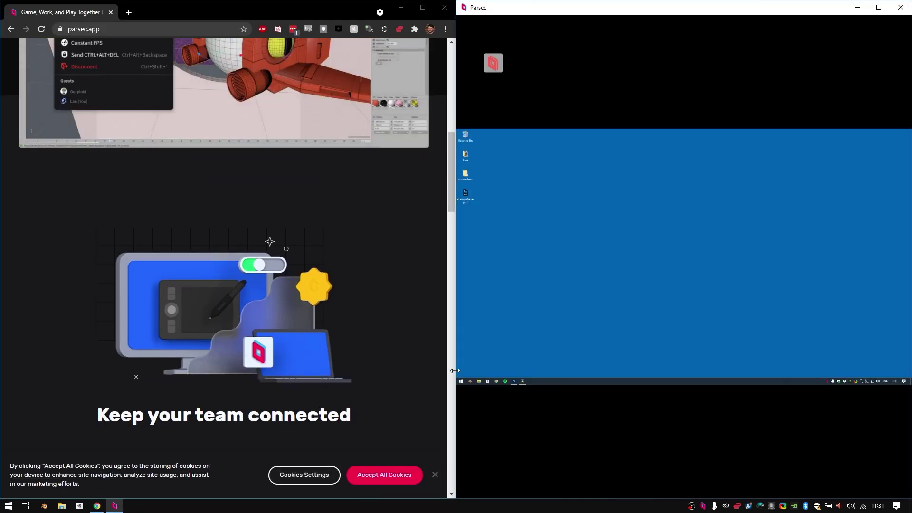